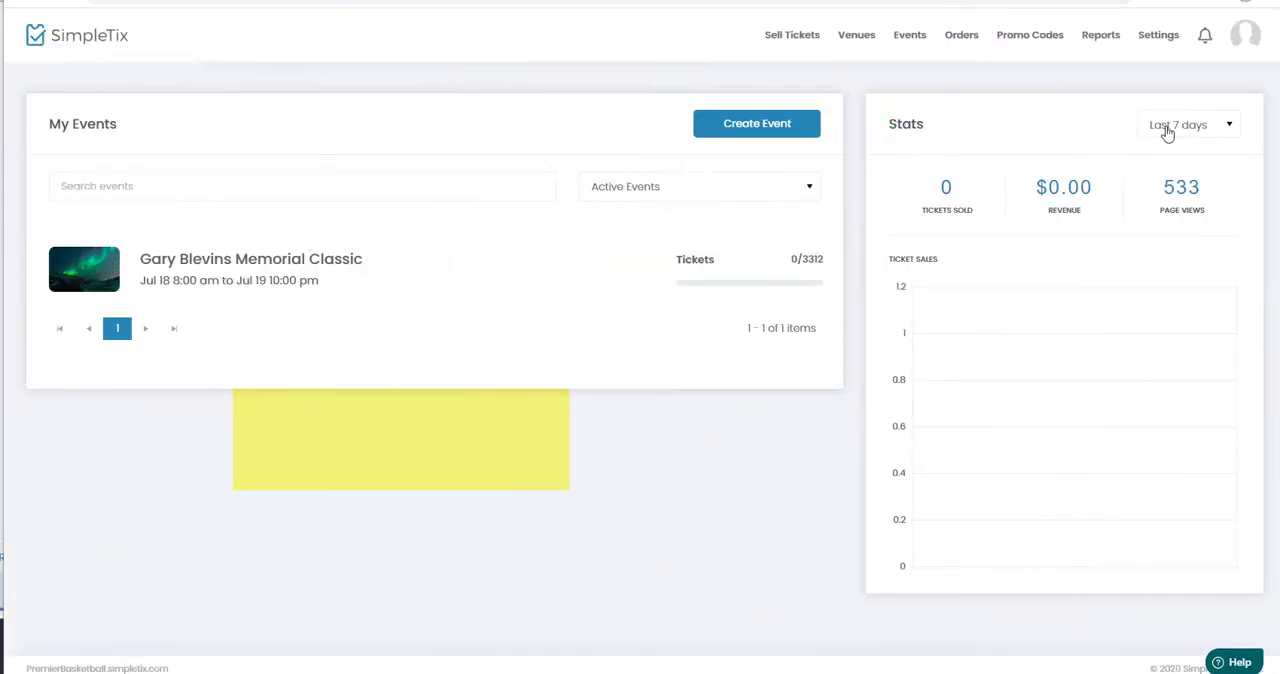
Open the order form settings and expand the settings of the "Please select your child's team" question.
click(1158, 40)
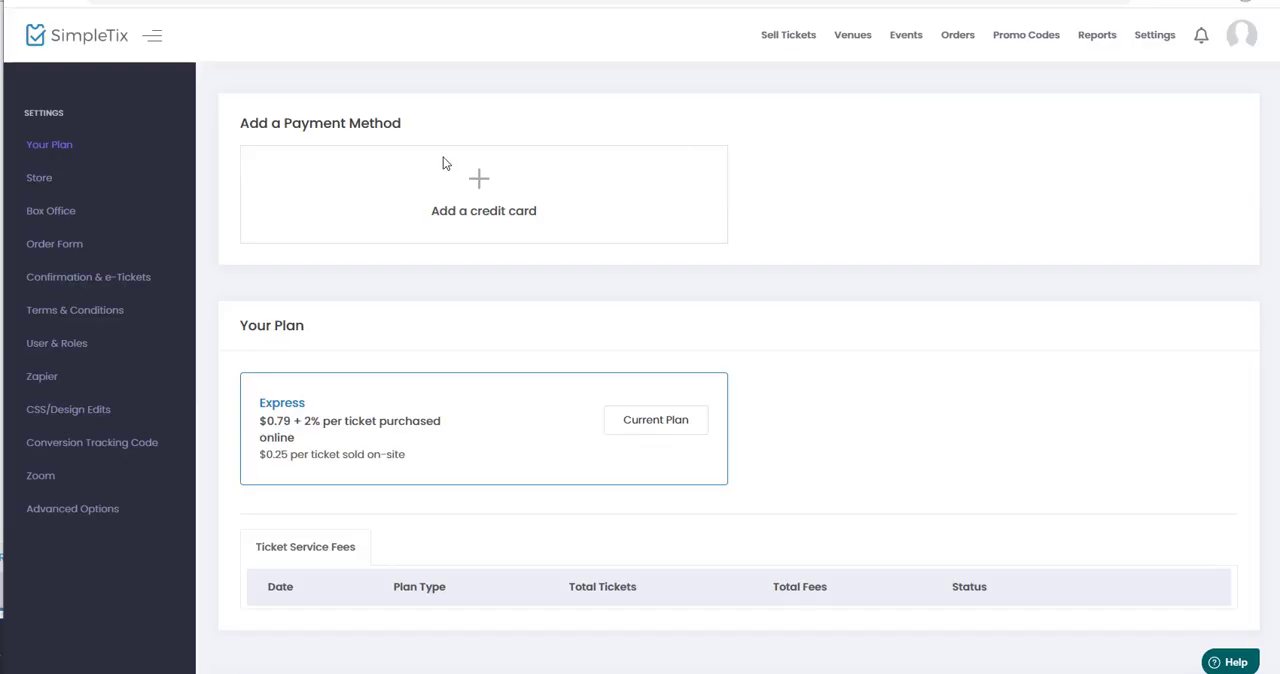
click(69, 246)
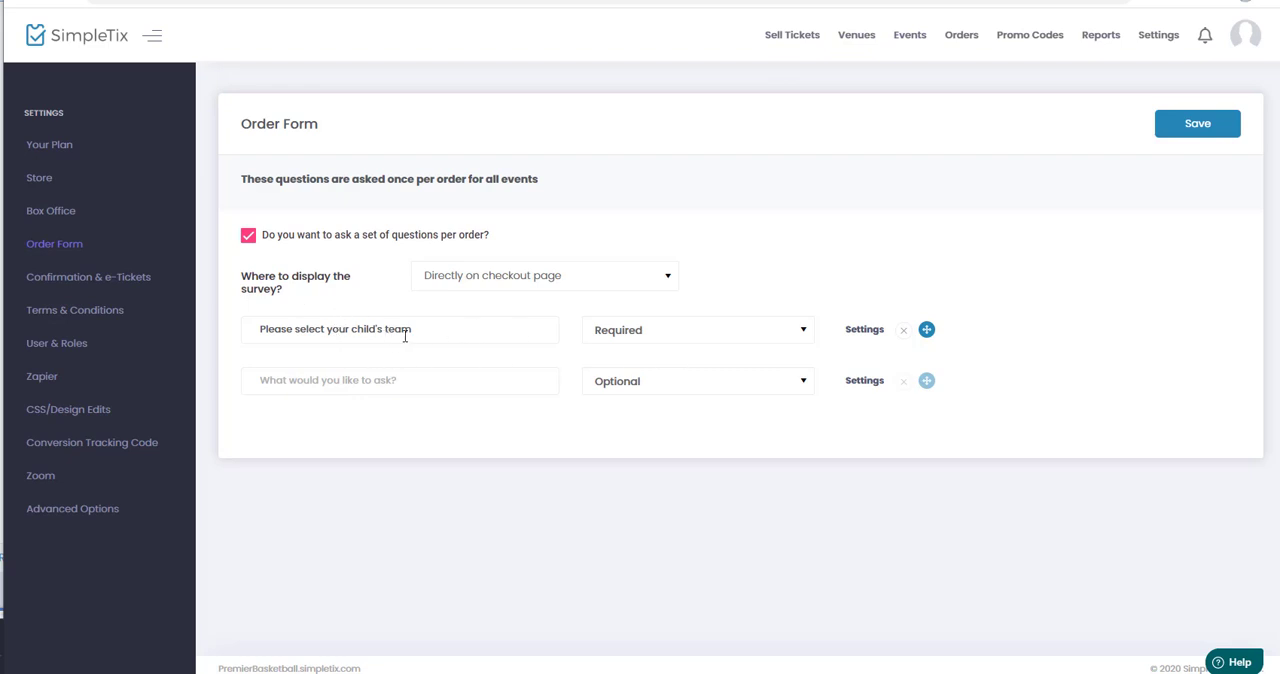
click(870, 331)
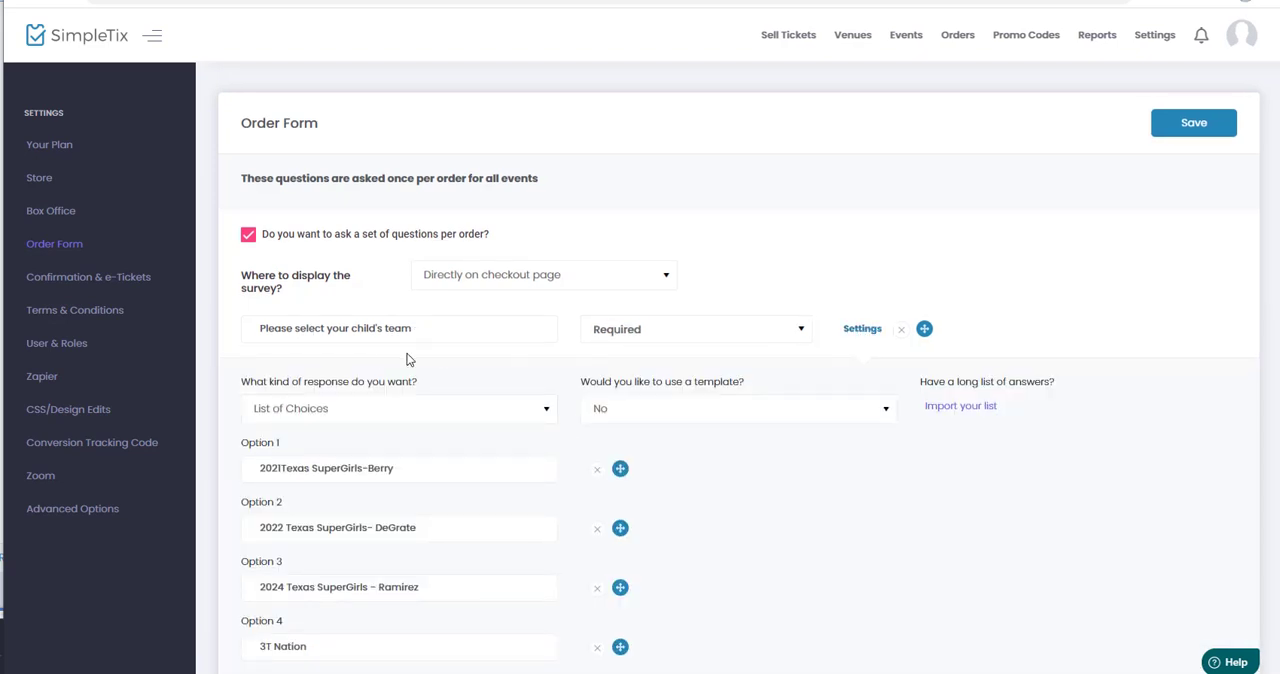
Examine the team question's response type choices and its existing list of team options.
scroll(407, 359, down, 1)
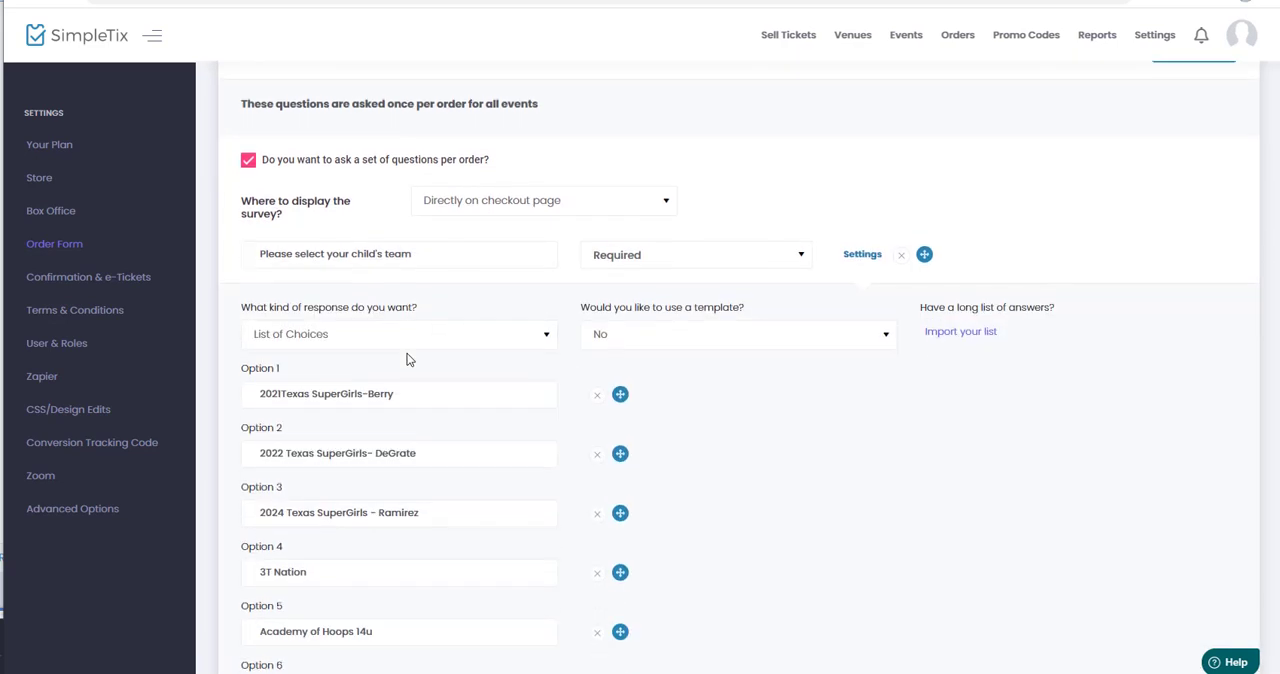
click(322, 337)
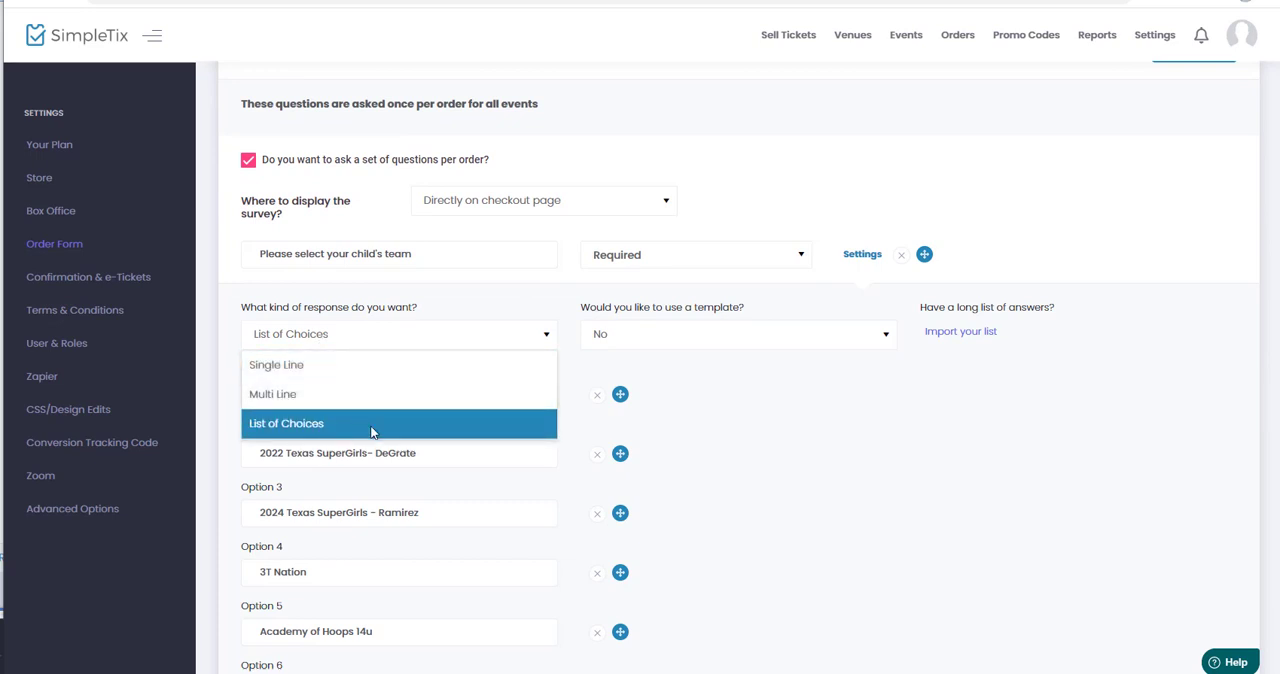
click(821, 450)
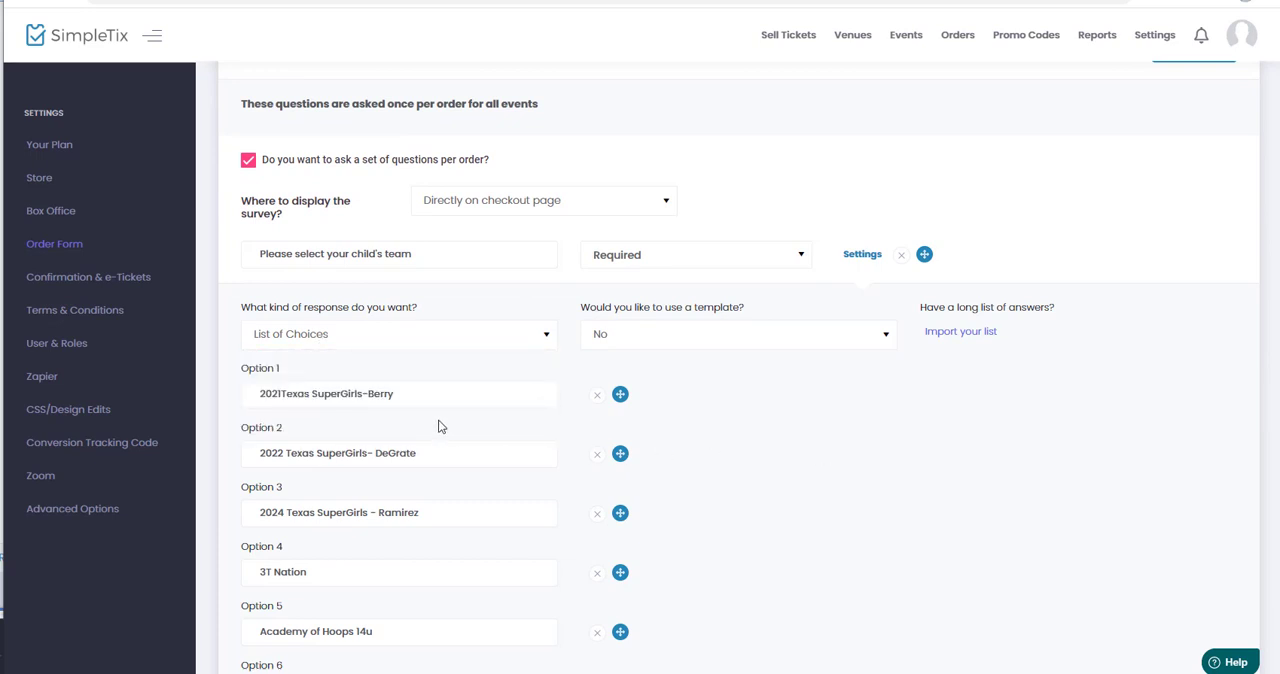
scroll(438, 426, down, 2)
scroll(438, 426, up, 1)
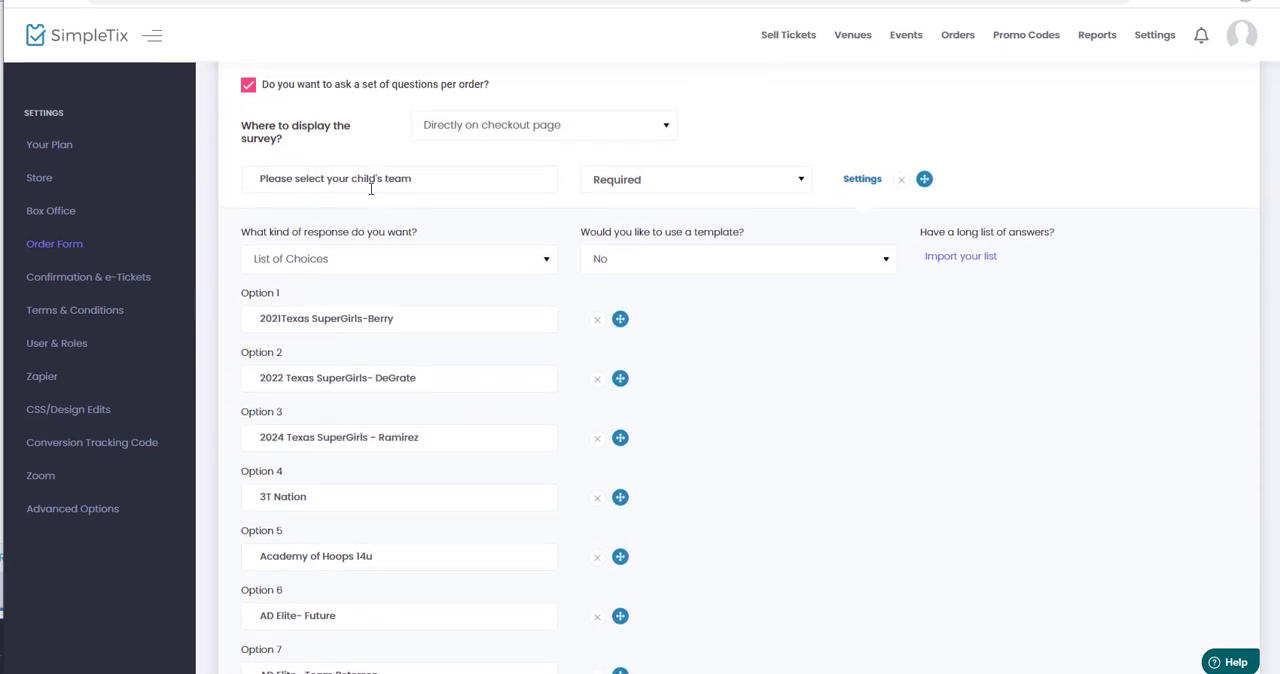
scroll(375, 396, down, 8)
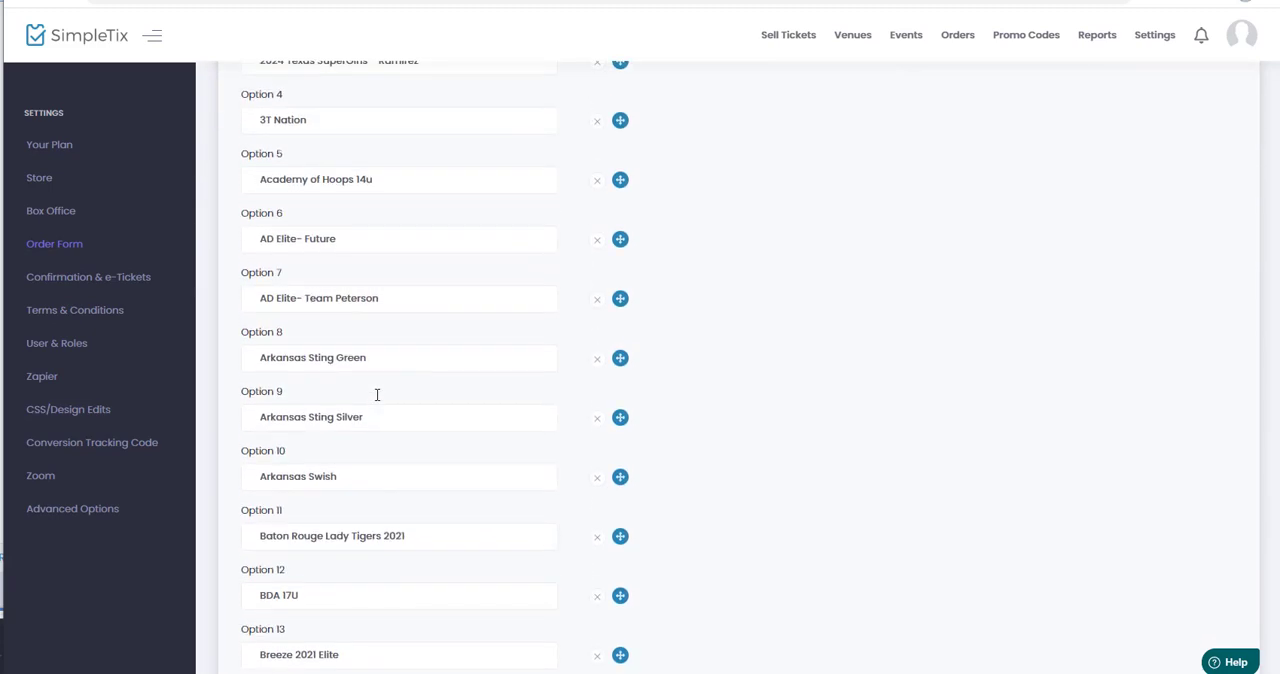
scroll(378, 394, down, 11)
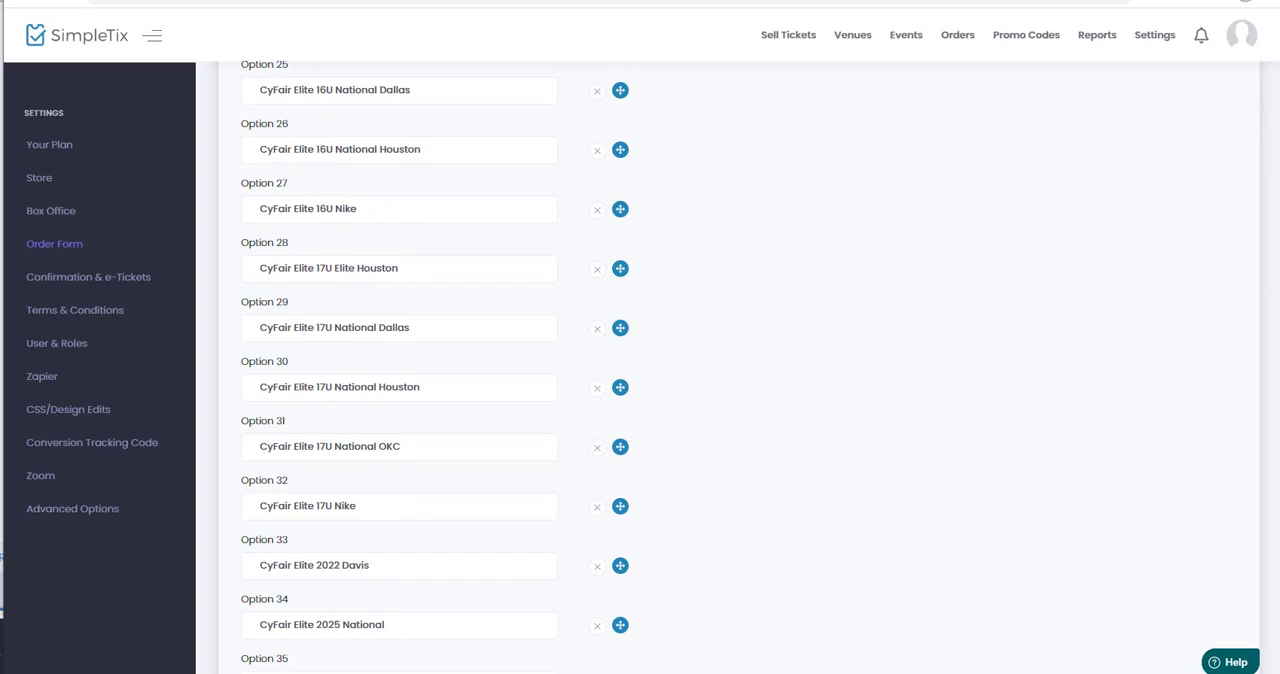
scroll(654, 360, up, 20)
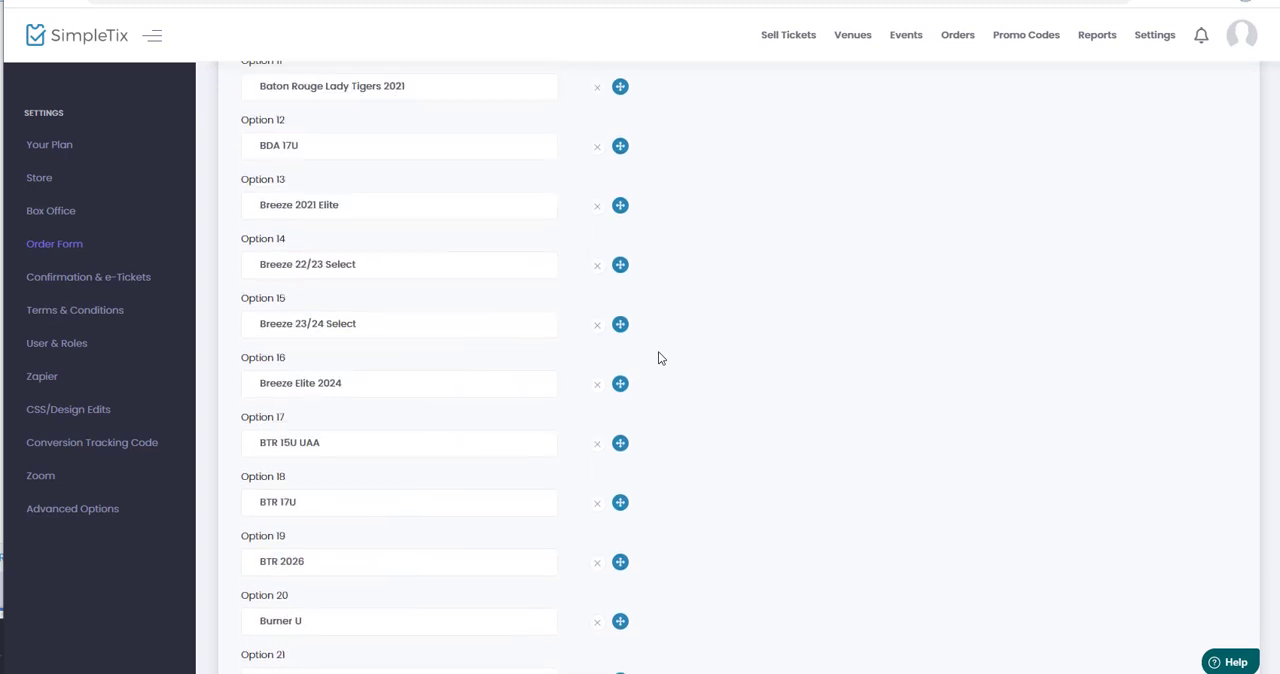
scroll(659, 357, up, 3)
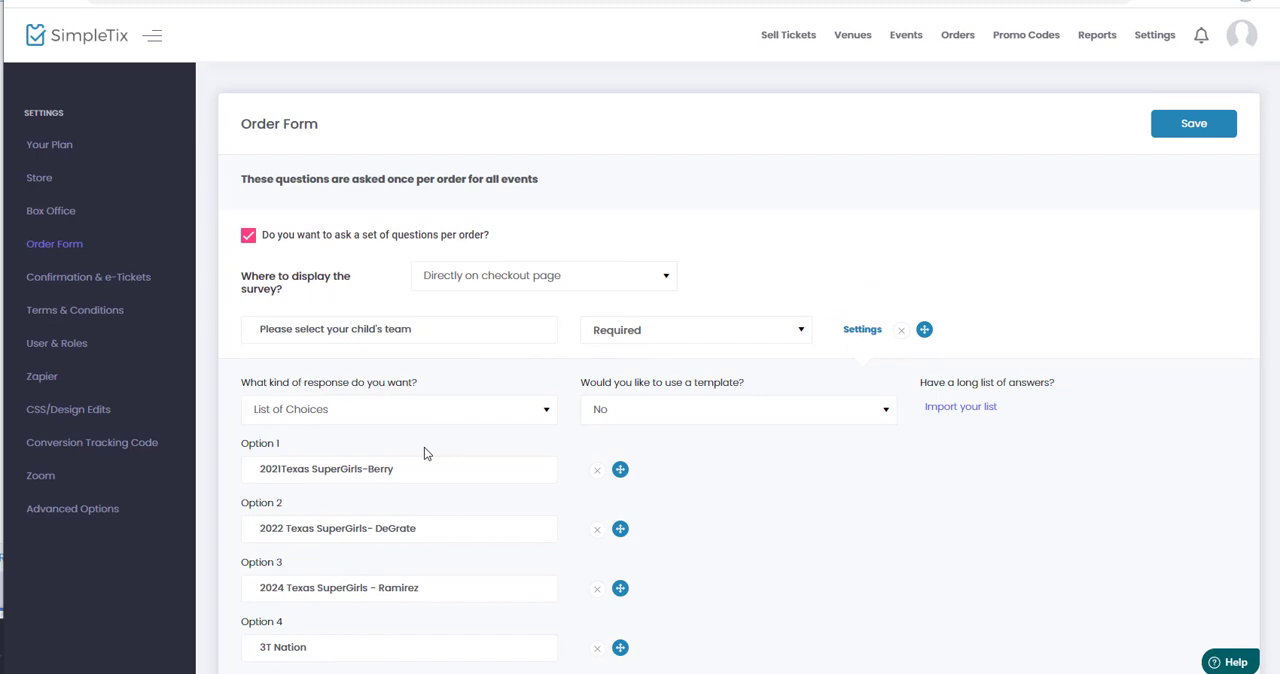
Switch to the Excel team workbook, copy the team names in A1:A69, and return to SimpleTix.
key(alt+Tab)
key(alt+Tab)
key(alt+Tab)
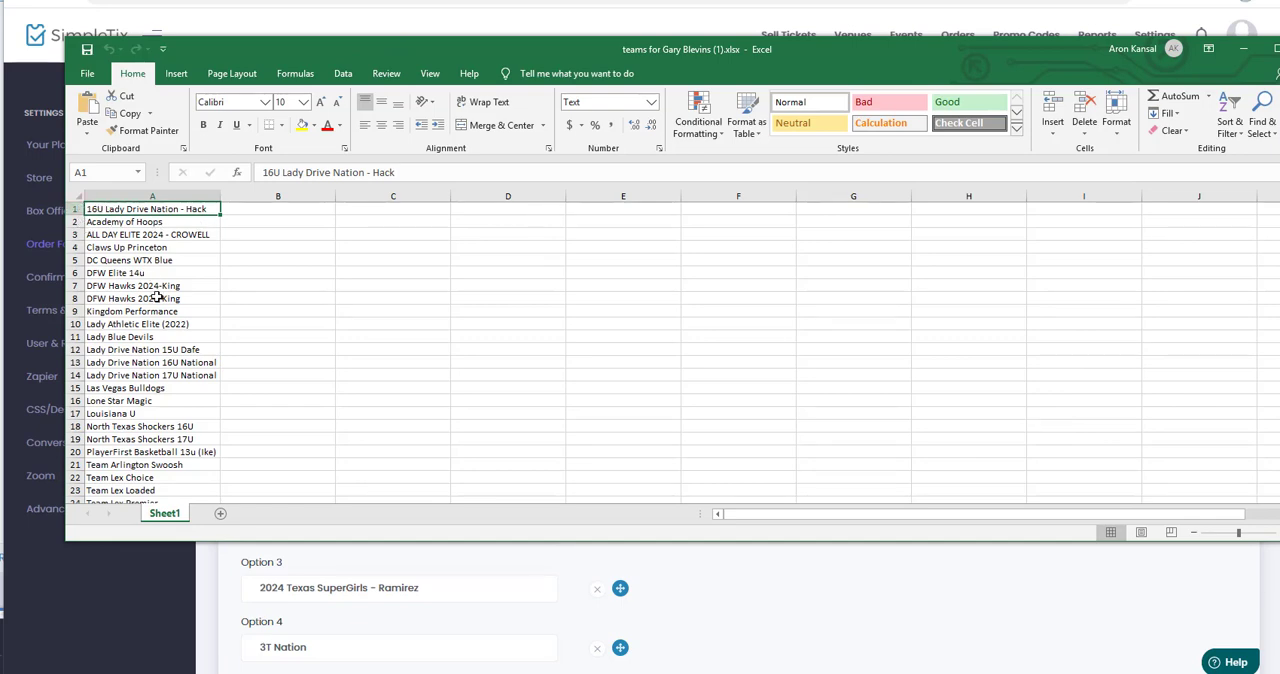
scroll(156, 300, down, 15)
scroll(160, 375, down, 7)
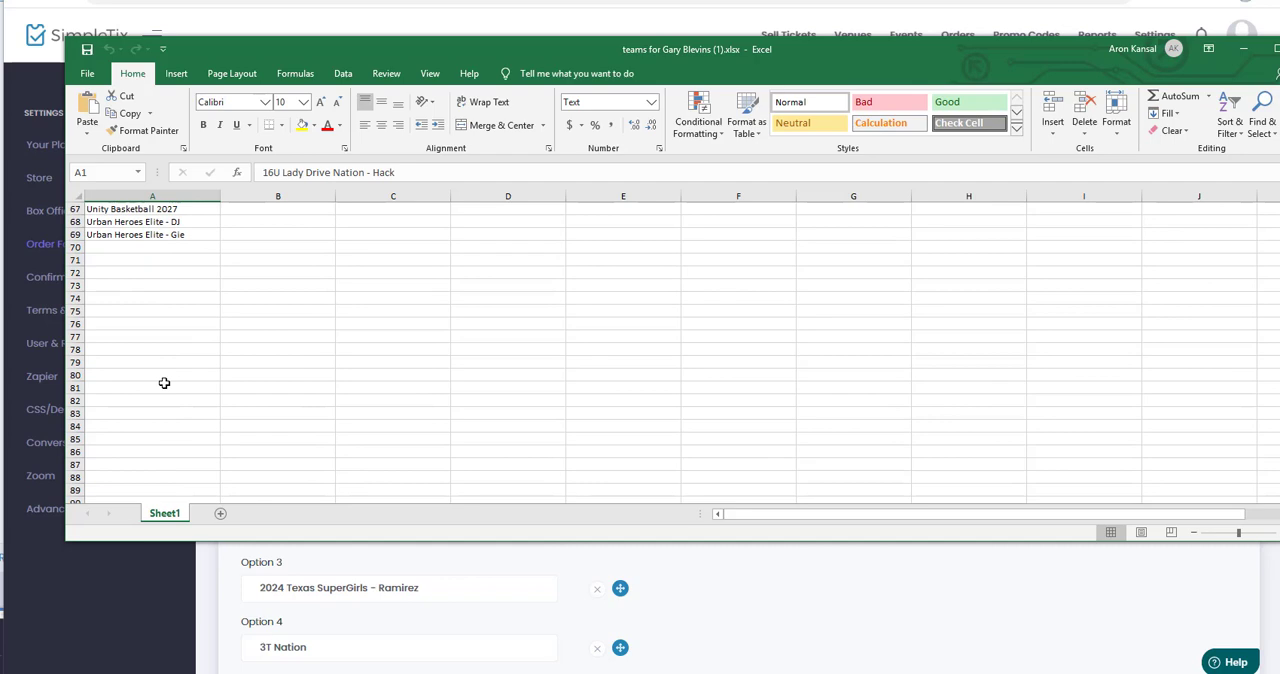
shift+click(117, 236)
scroll(160, 270, up, 18)
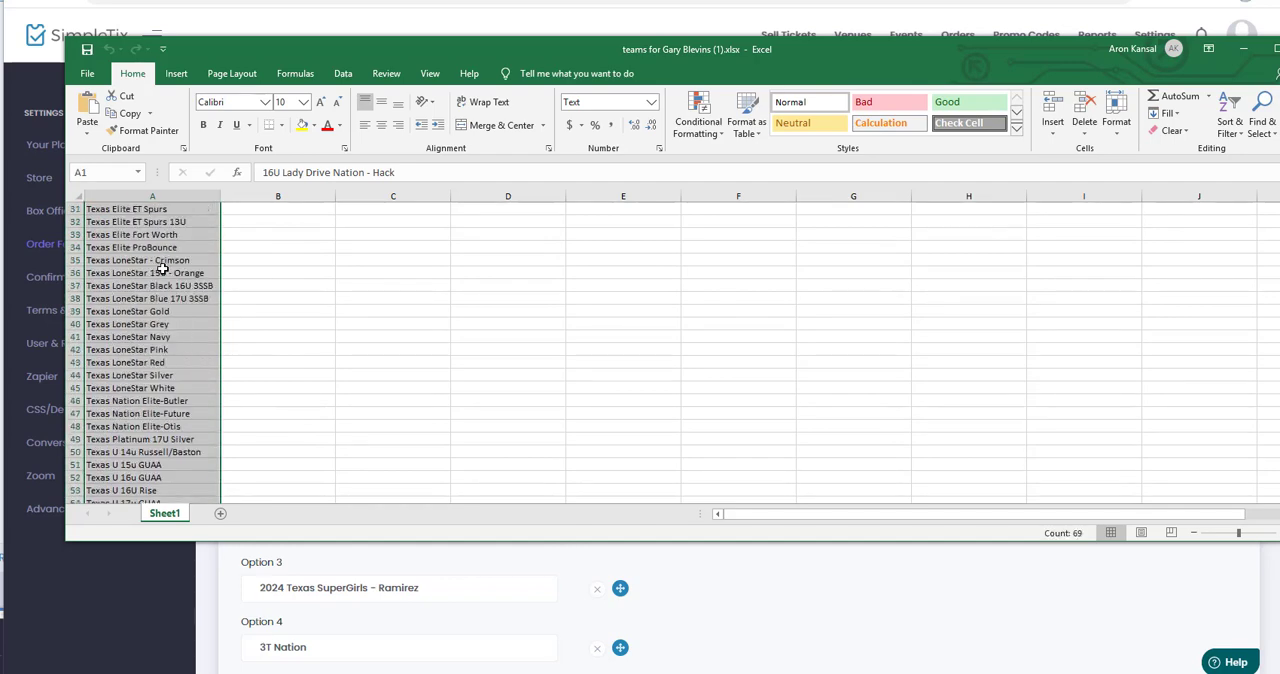
key(ctrl+c)
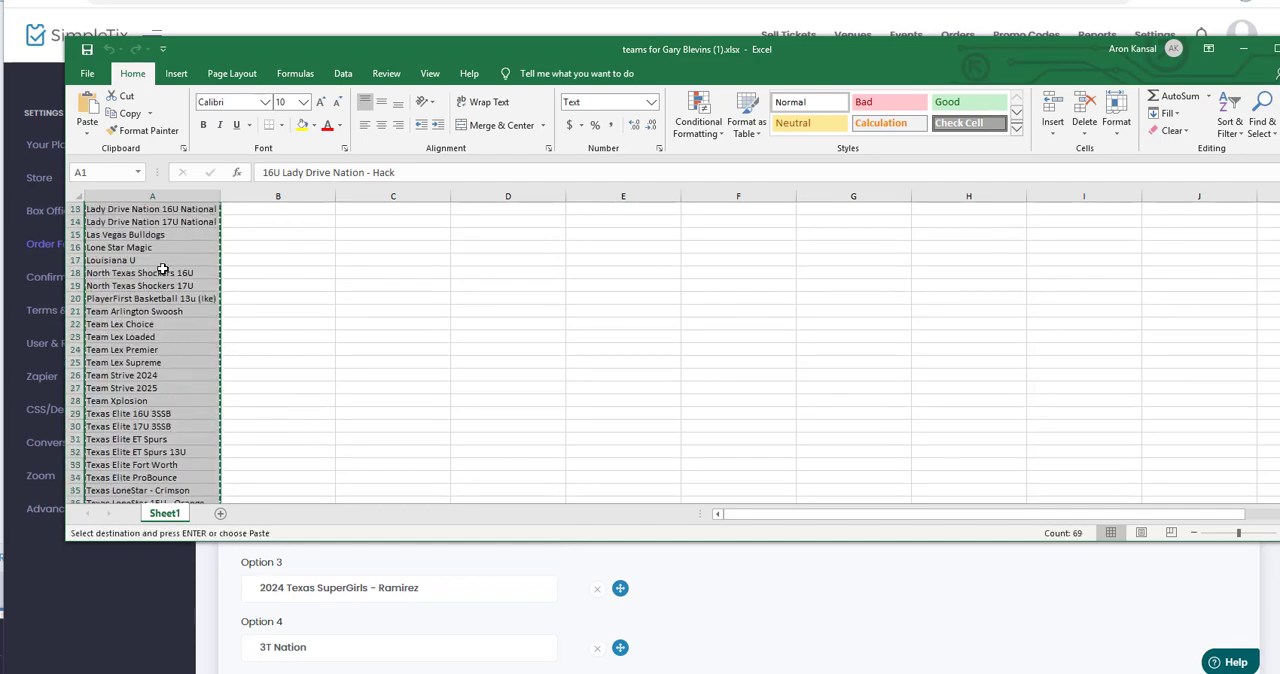
click(1241, 50)
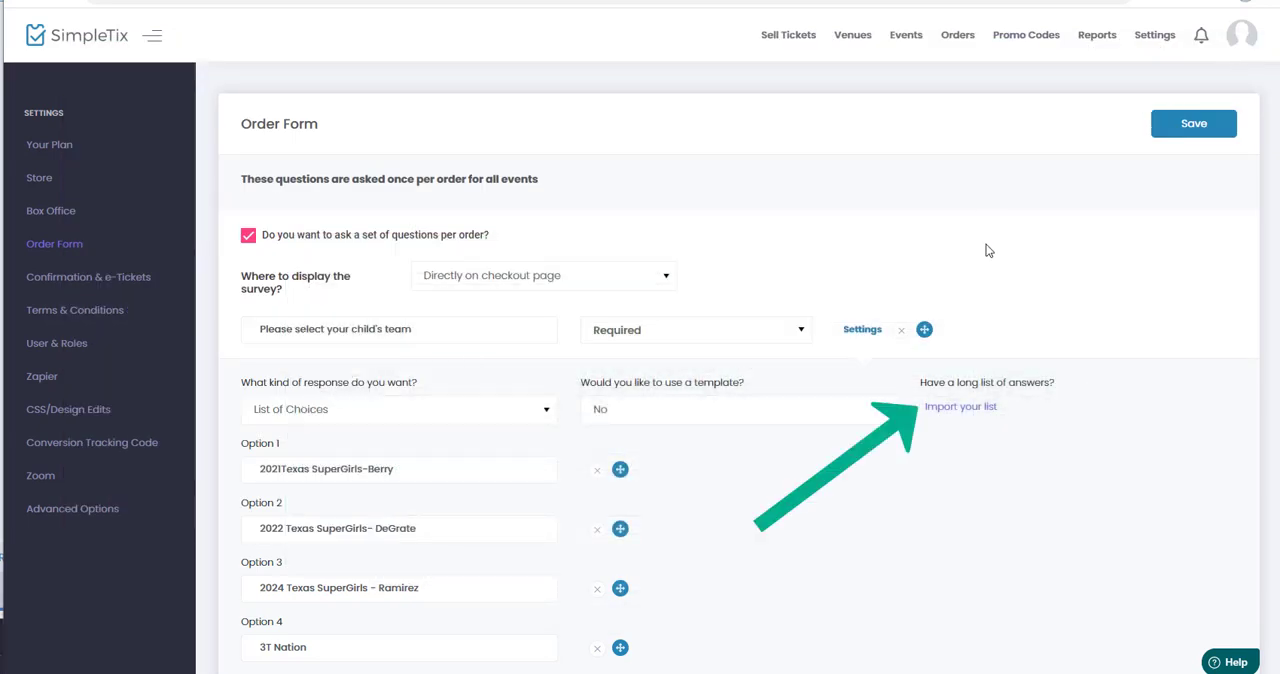
Start a list import for the team question, set to delete all of the current answers, and paste in the copied team names.
click(966, 414)
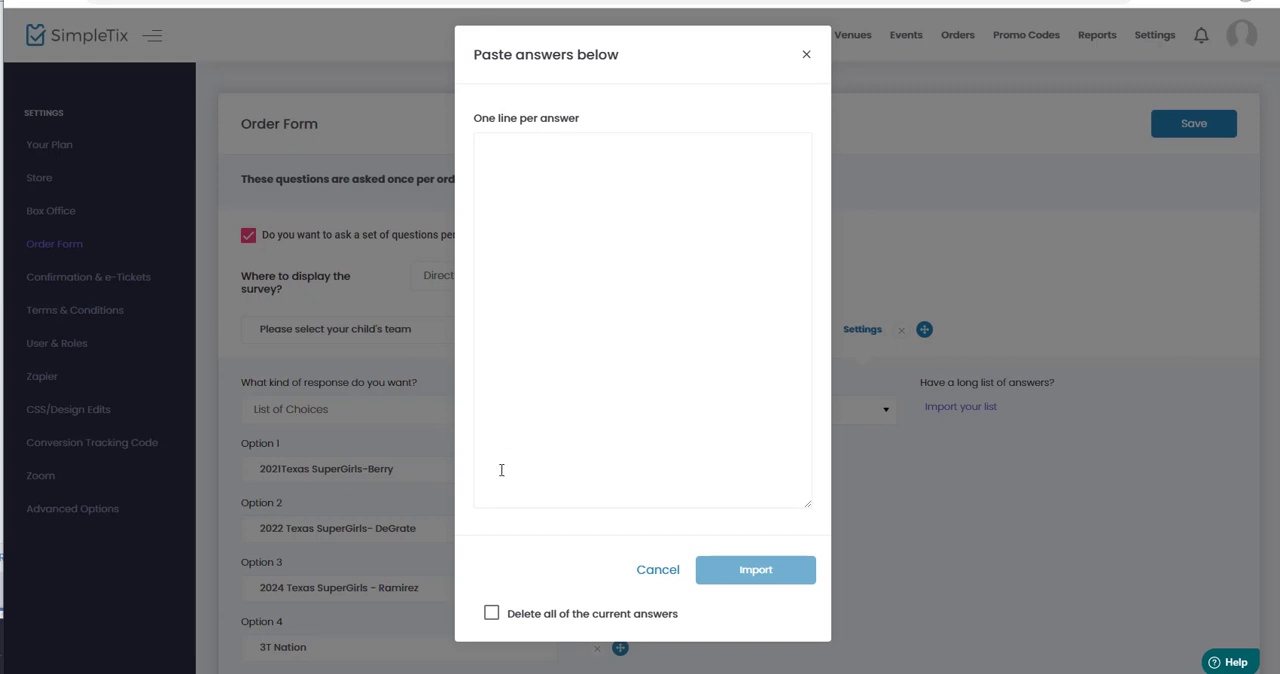
click(491, 614)
click(537, 259)
key(ctrl+v)
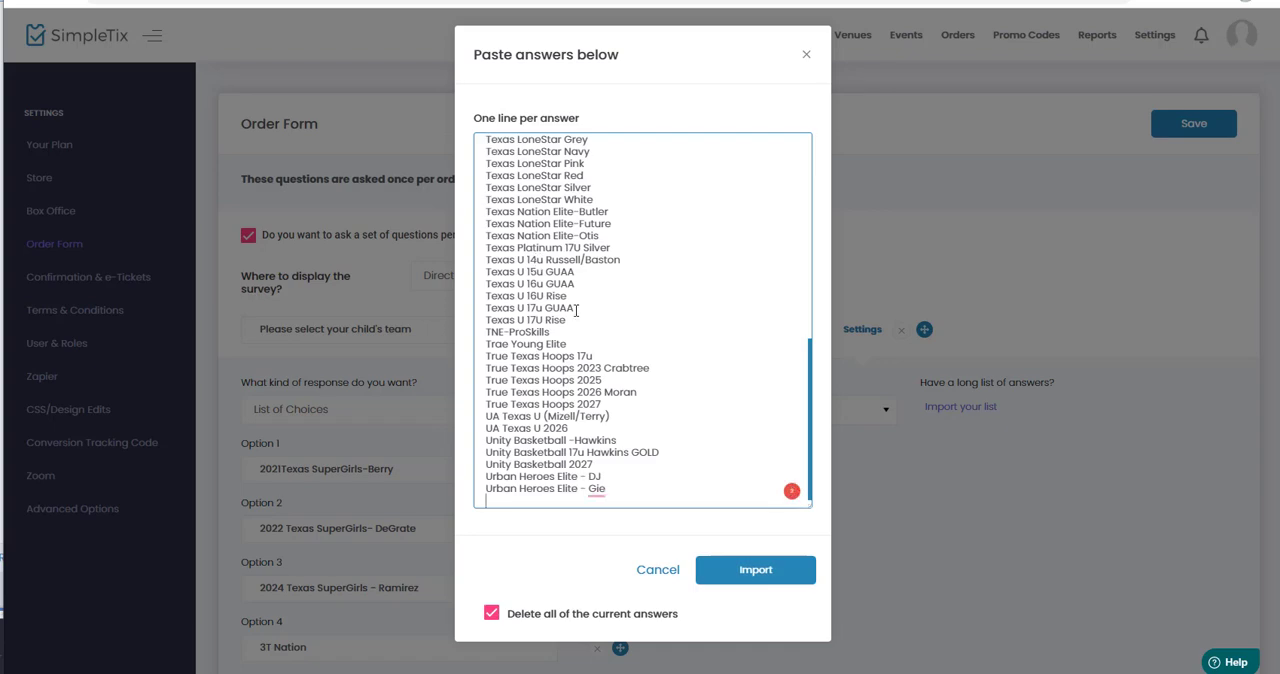
Remove the blank line after "Texas LoneStar Blue 17U 3SSB" from the pasted answers.
scroll(600, 340, up, 3)
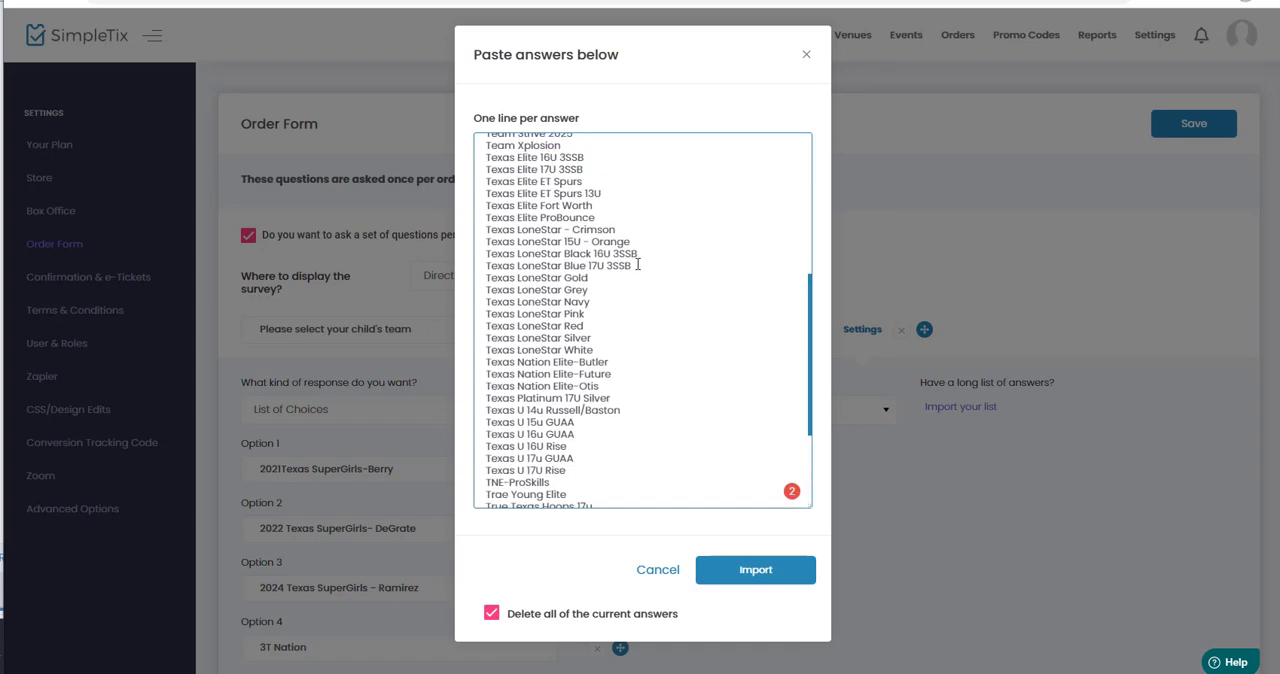
scroll(644, 268, down, 3)
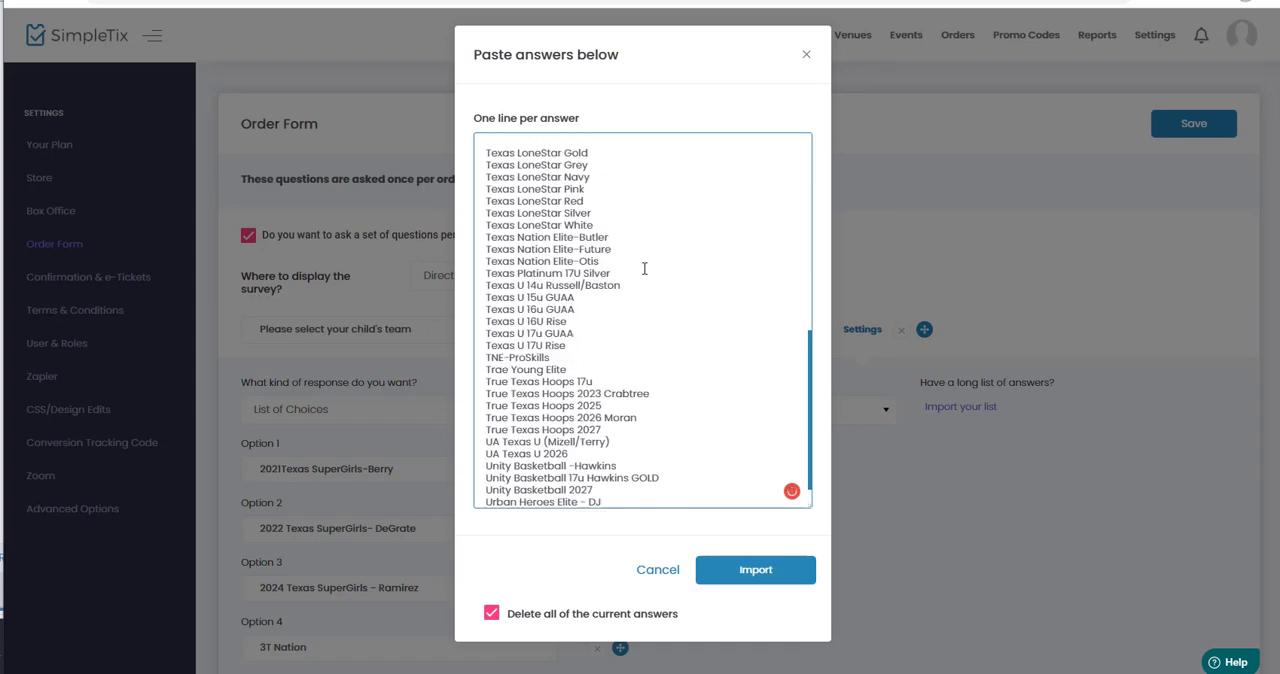
scroll(644, 268, up, 3)
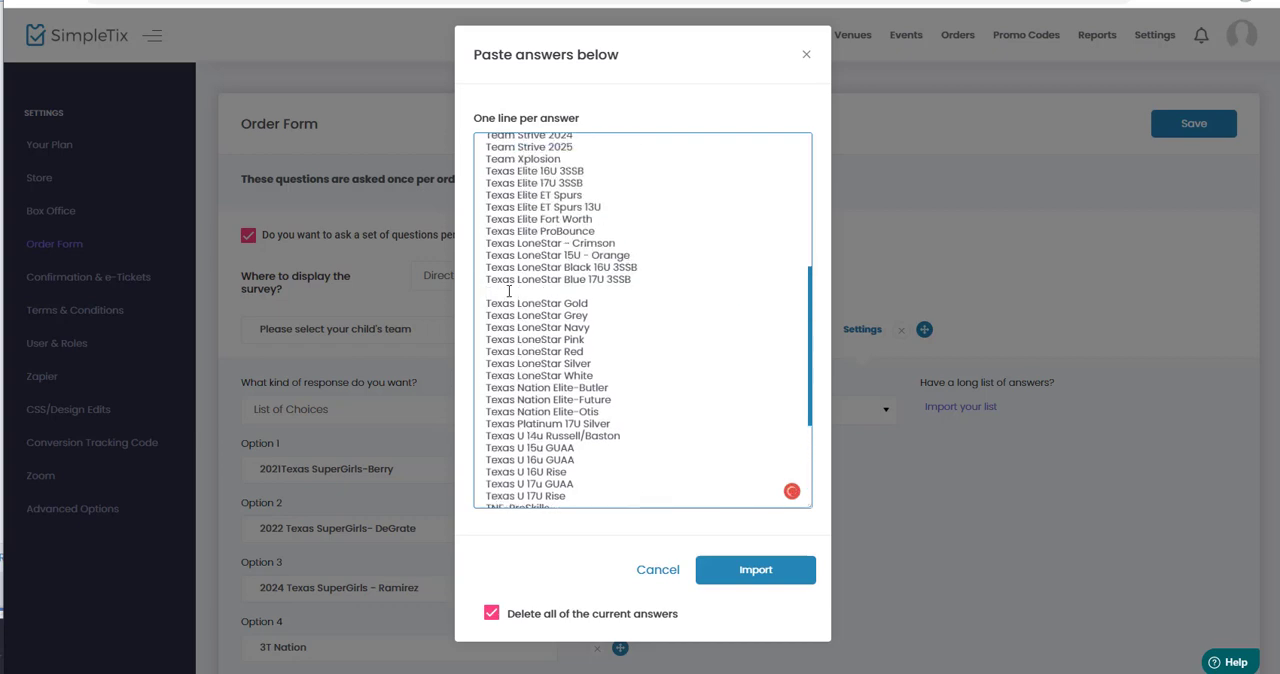
click(649, 280)
key(Delete)
Check that the pasted list has one team per line and import it in place of the current answers.
scroll(597, 287, up, 2)
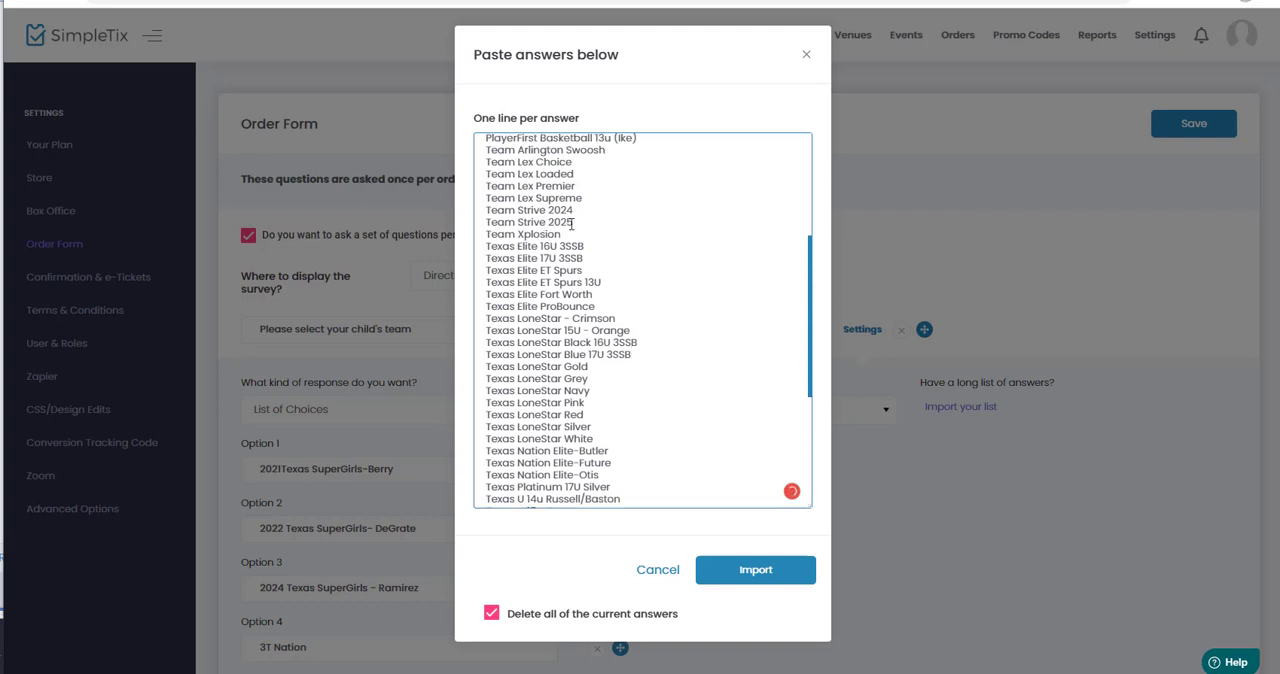
scroll(570, 213, up, 2)
scroll(571, 215, up, 2)
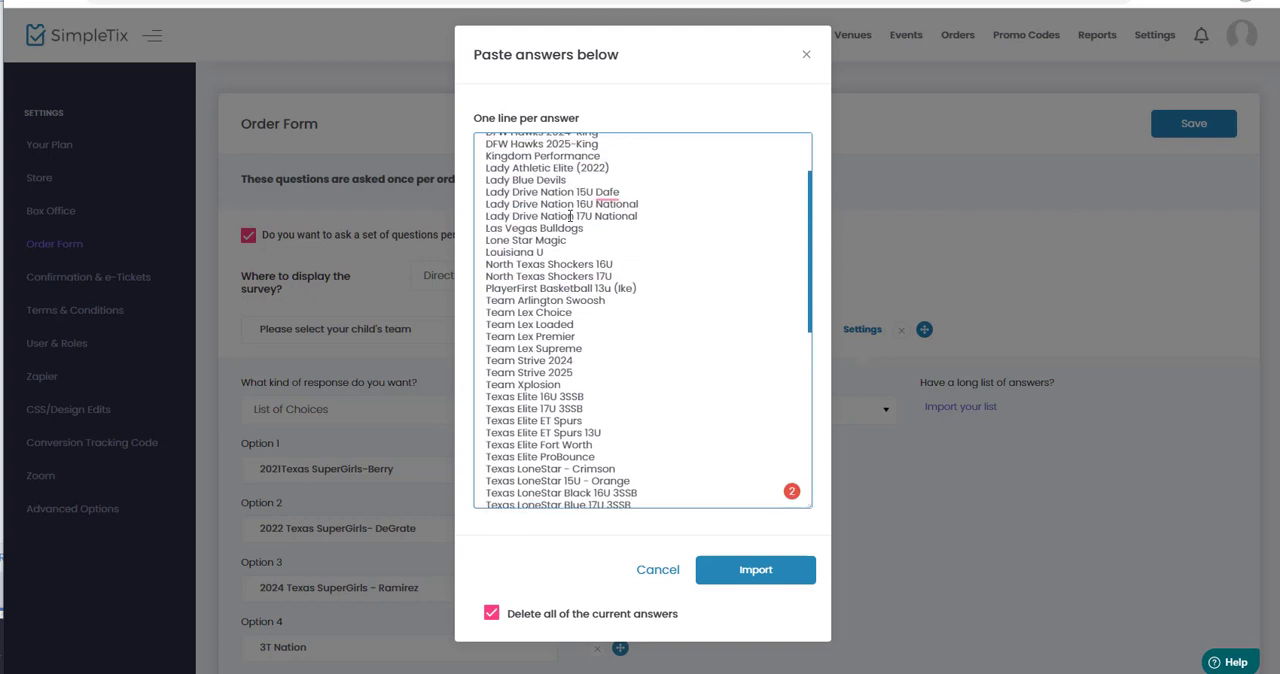
scroll(571, 216, up, 3)
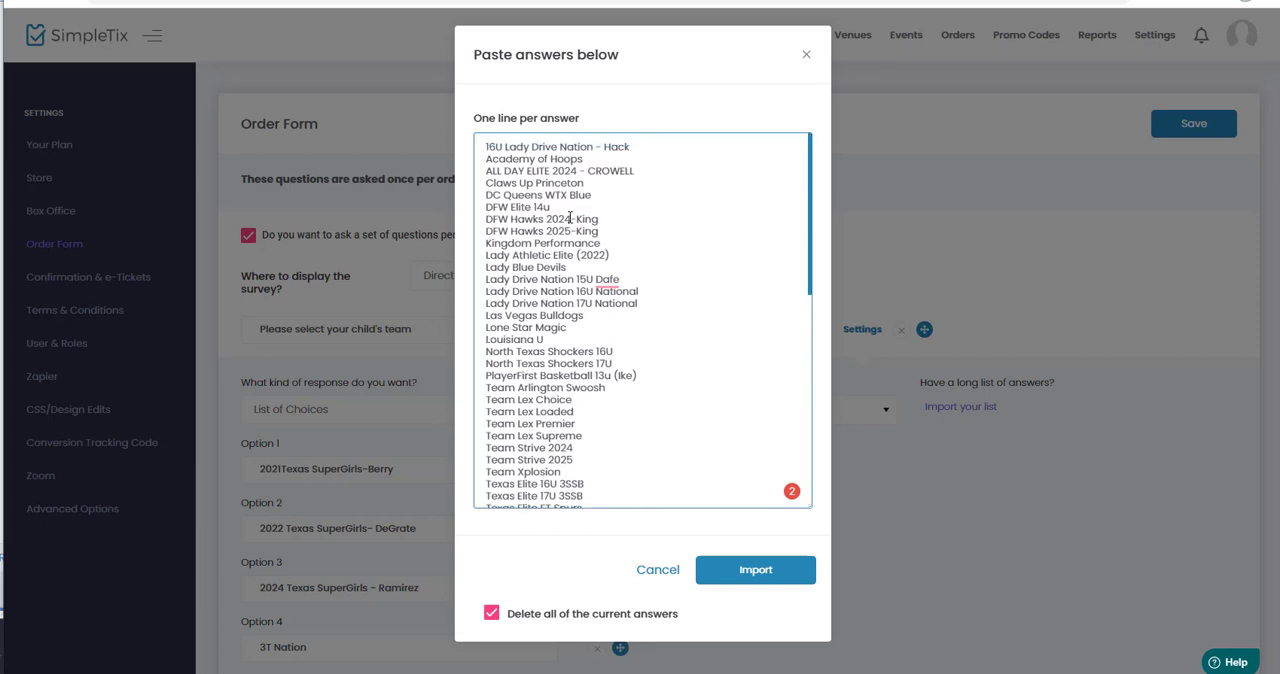
scroll(571, 217, down, 12)
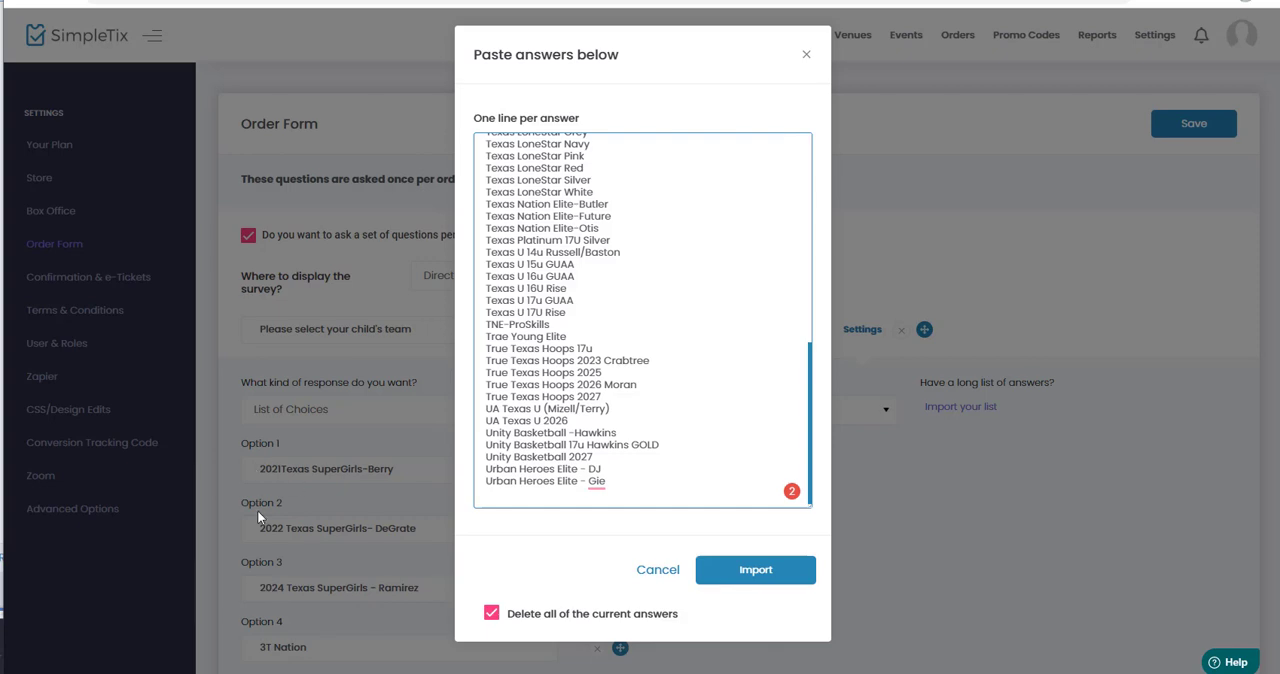
scroll(583, 362, up, 15)
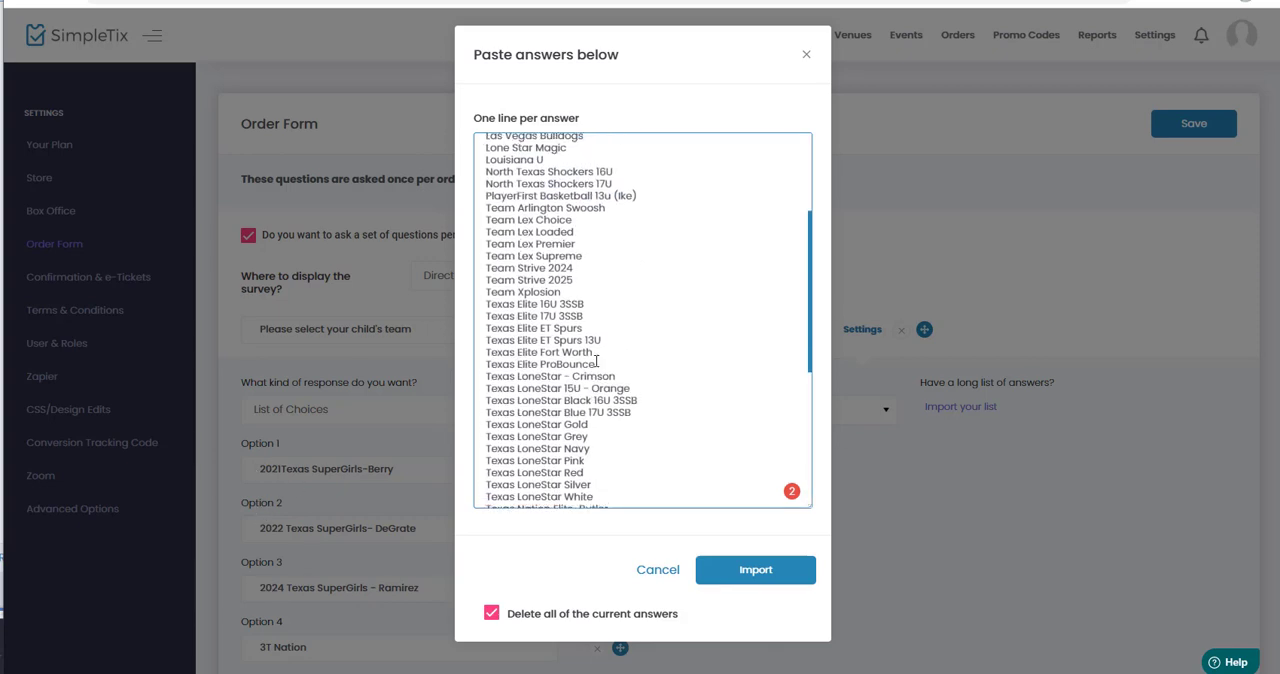
click(748, 572)
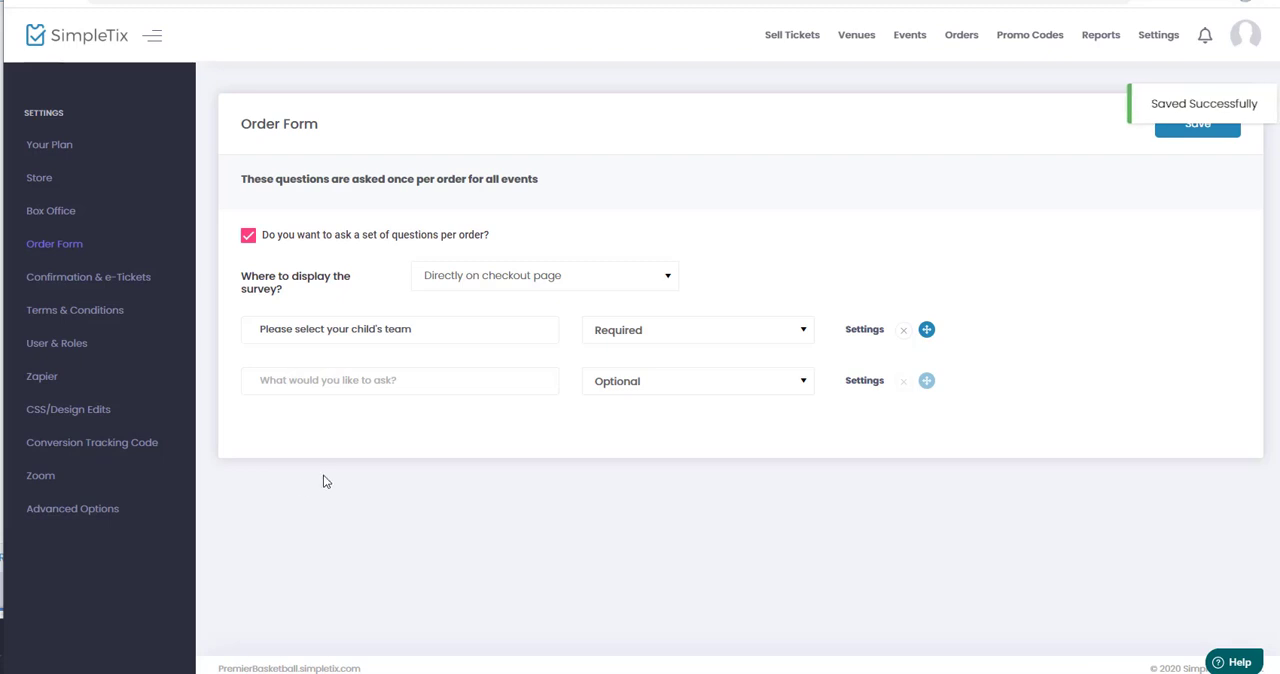
Open the settings of the "Please select your child's team" question and place the Excel team workbook beside its answer options.
click(866, 331)
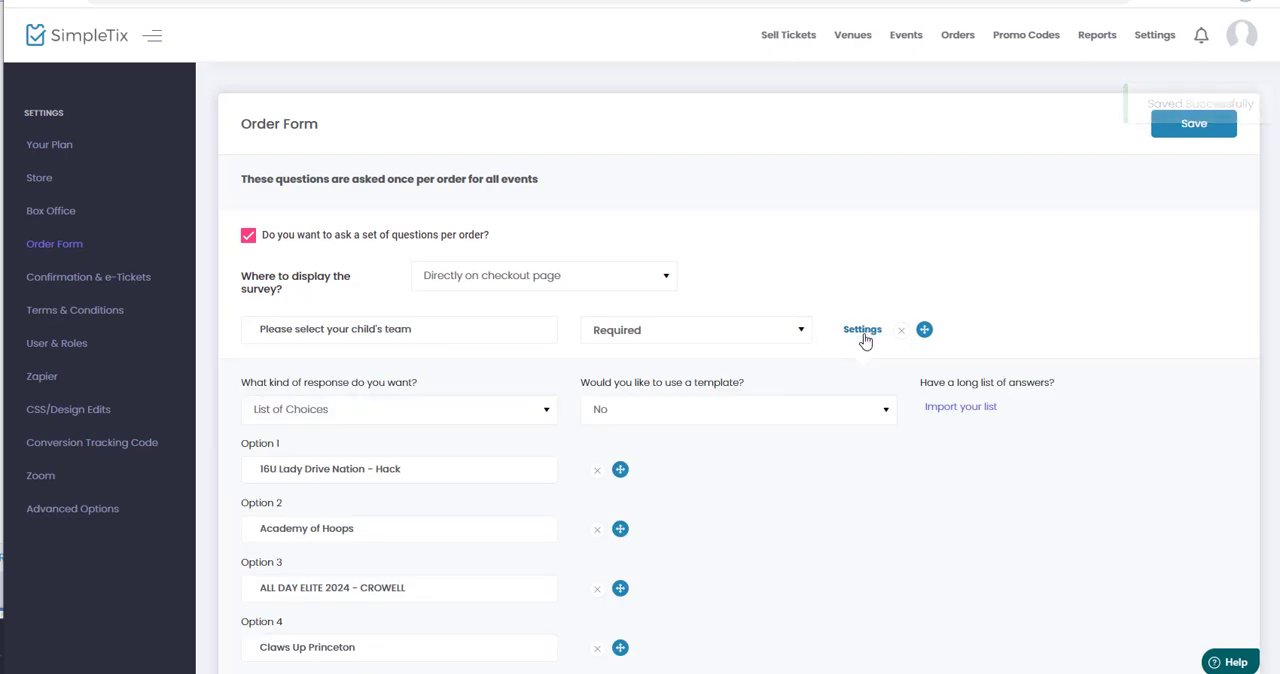
scroll(851, 441, down, 1)
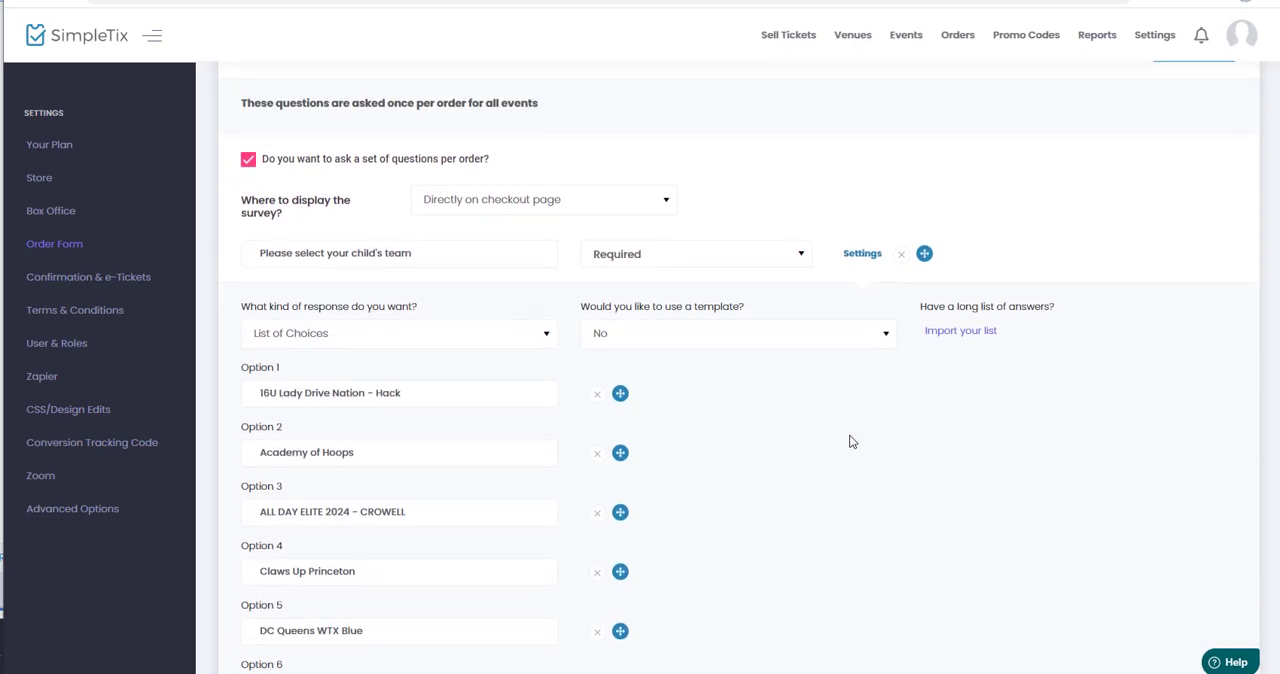
key(alt+Tab)
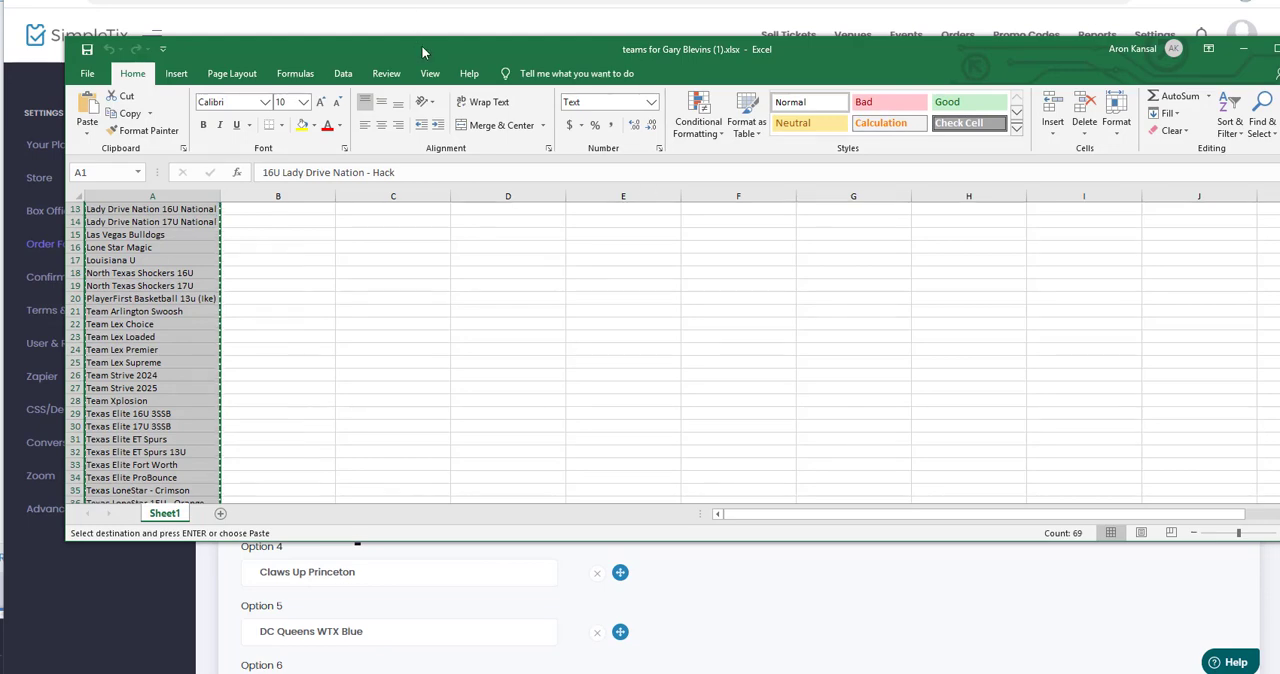
drag(421, 45, 895, 41)
Compare the team names in the Excel sheet, from the first row to the last, with the question's imported answer options.
click(612, 270)
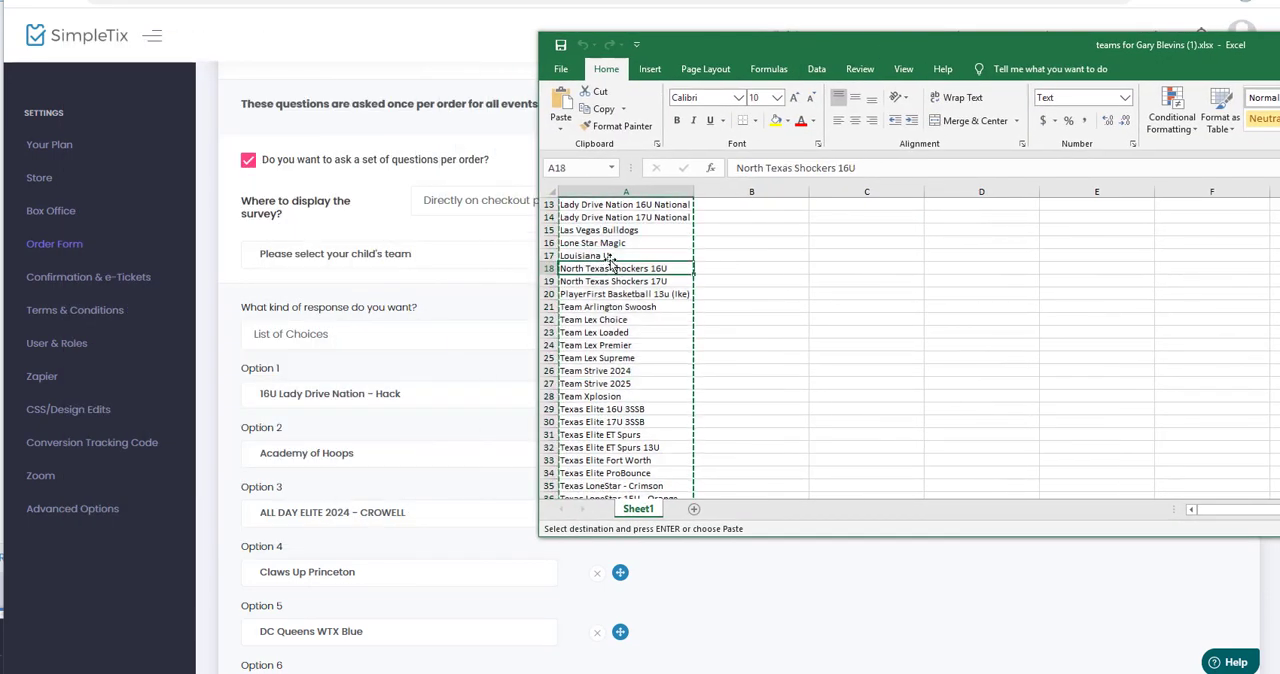
scroll(622, 245, up, 4)
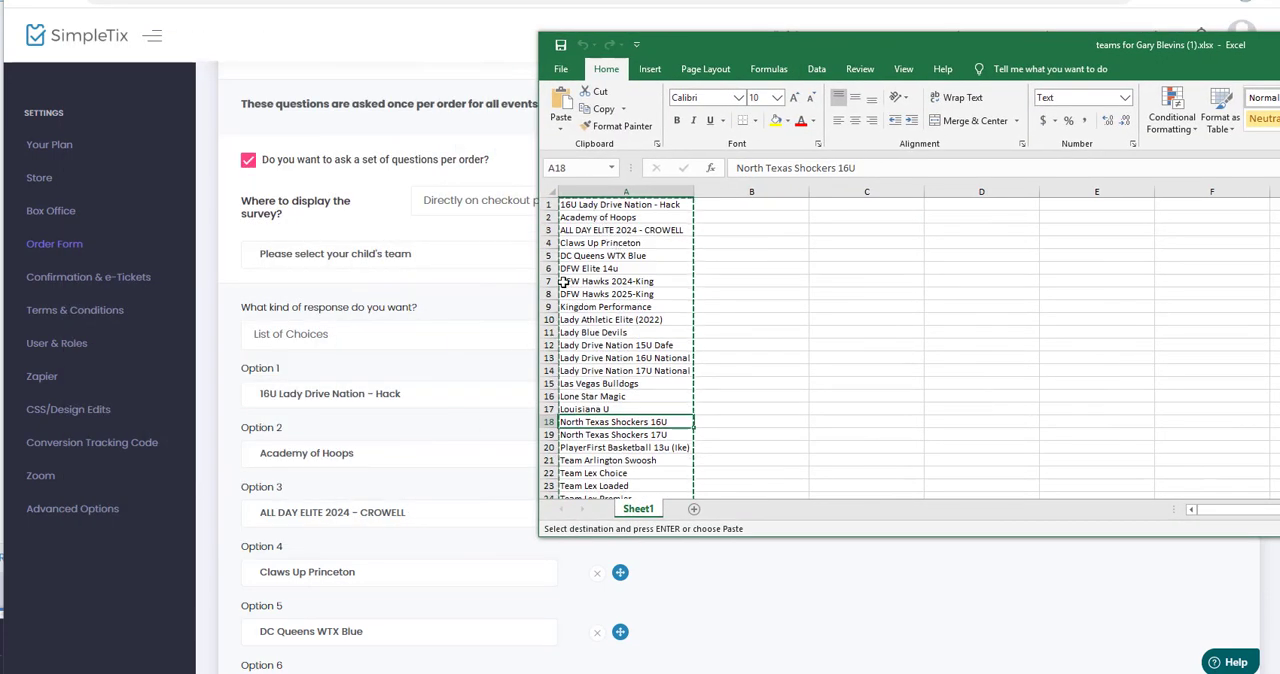
scroll(622, 350, down, 6)
scroll(622, 350, down, 16)
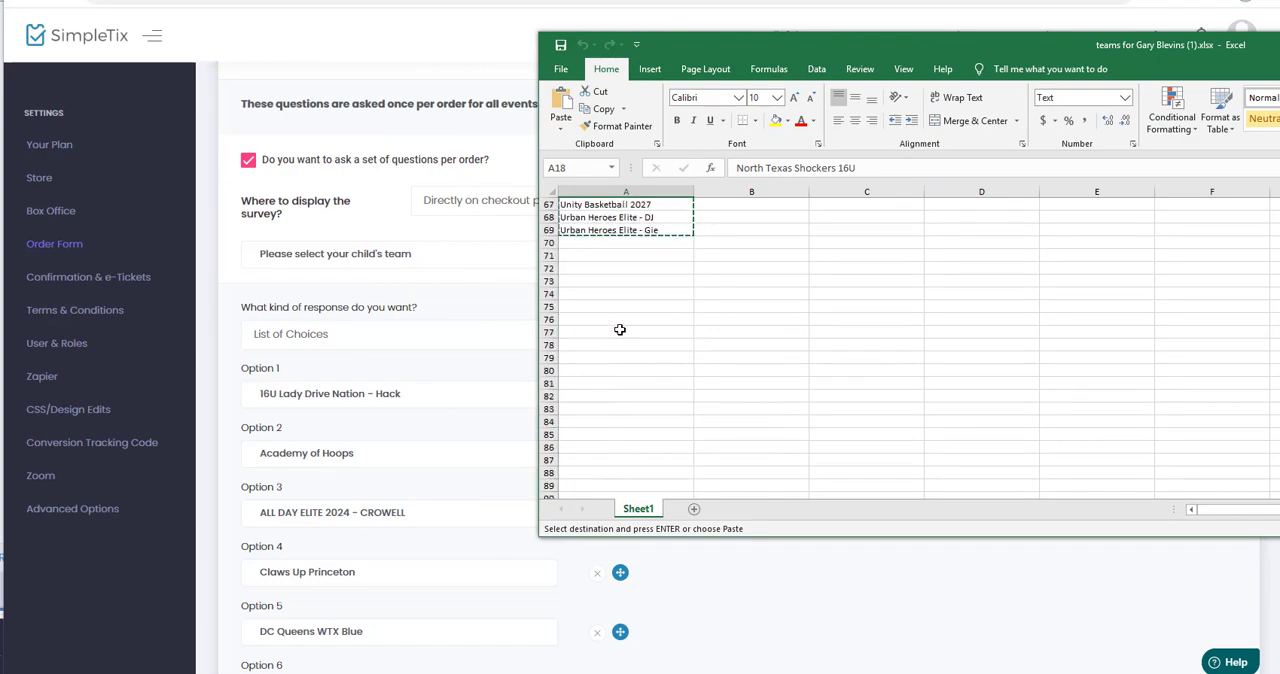
scroll(610, 315, up, 1)
scroll(325, 385, down, 16)
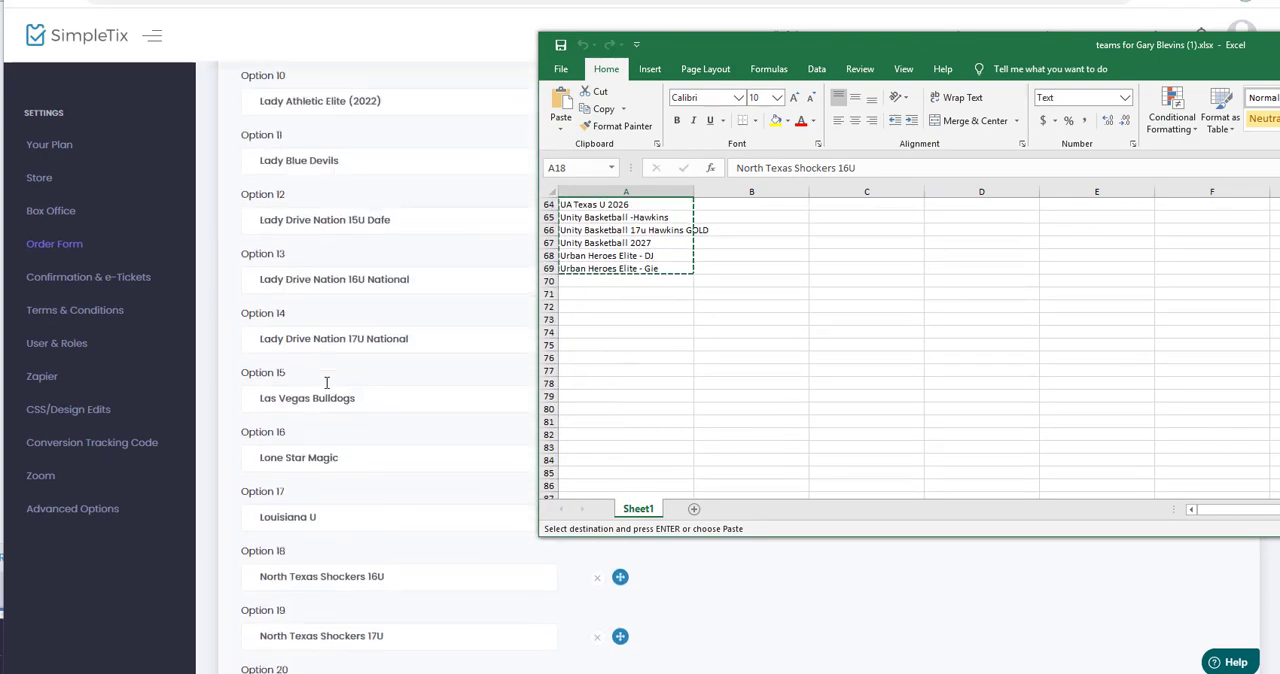
scroll(325, 385, down, 20)
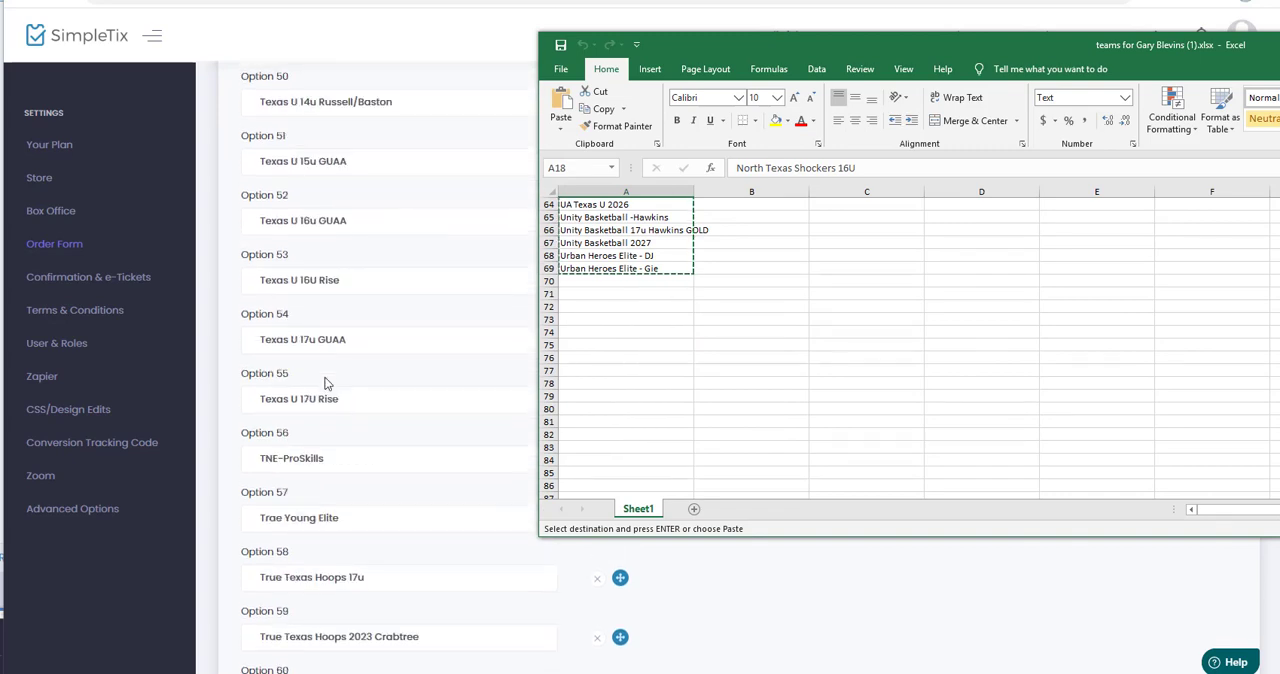
scroll(325, 385, down, 4)
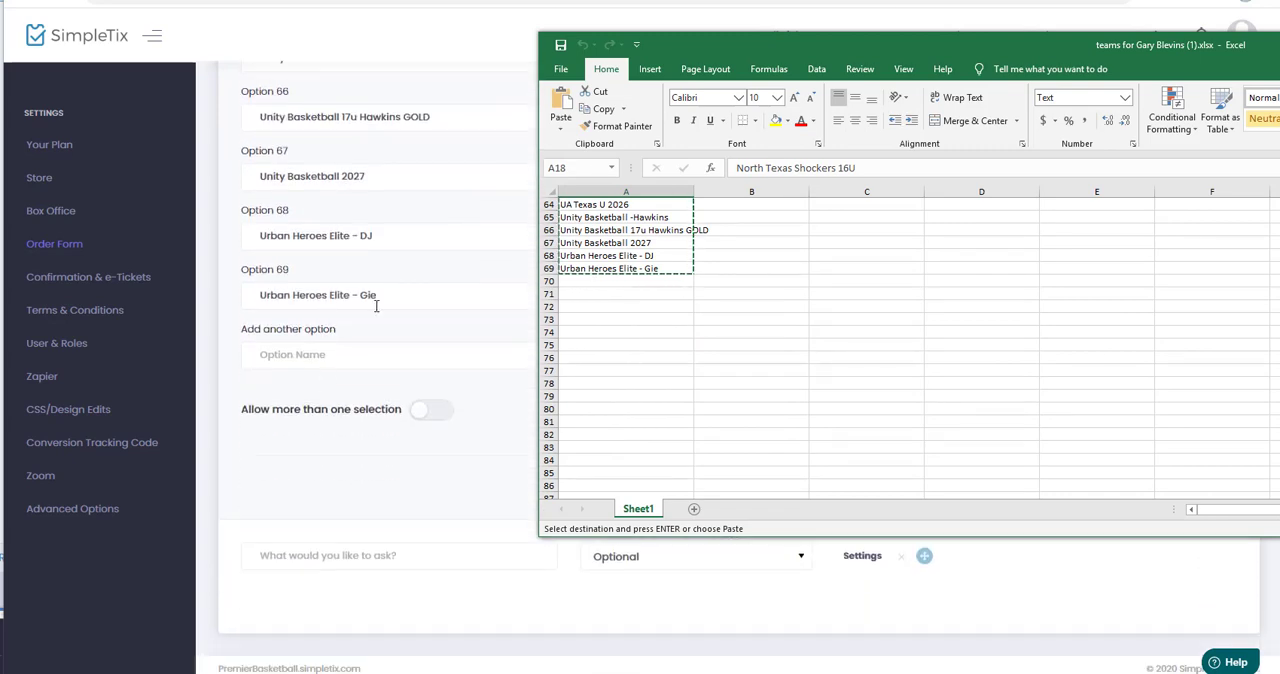
click(616, 308)
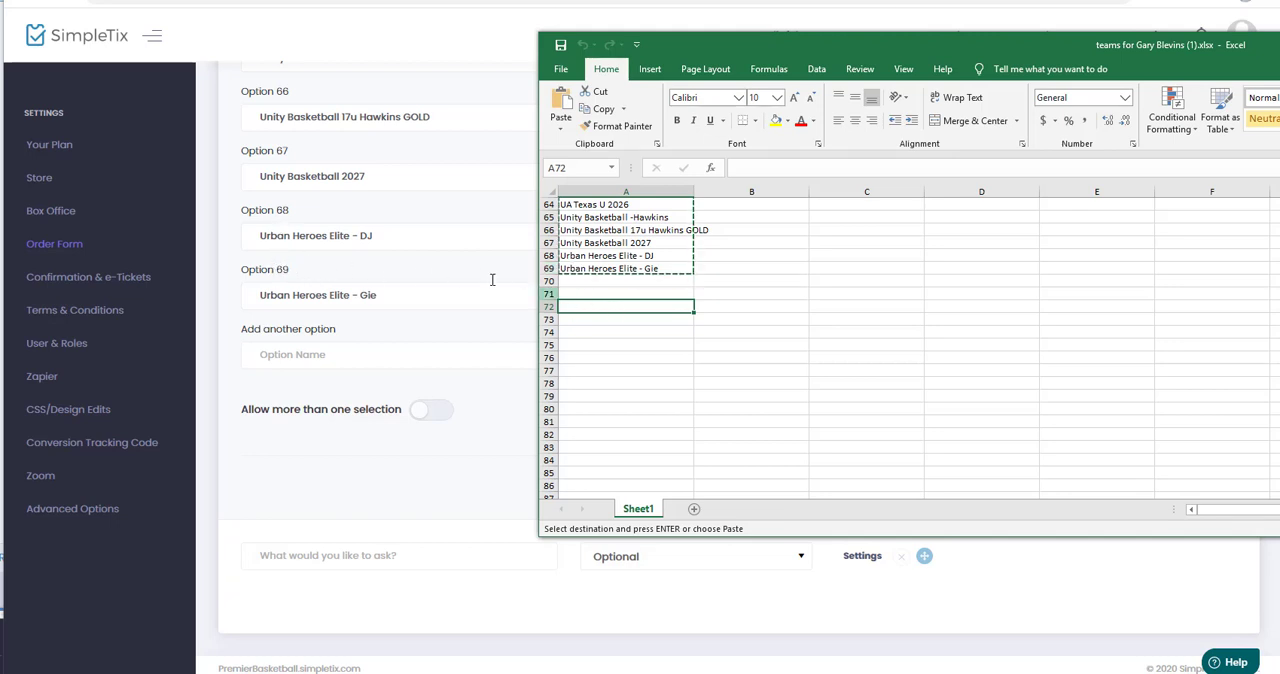
click(611, 254)
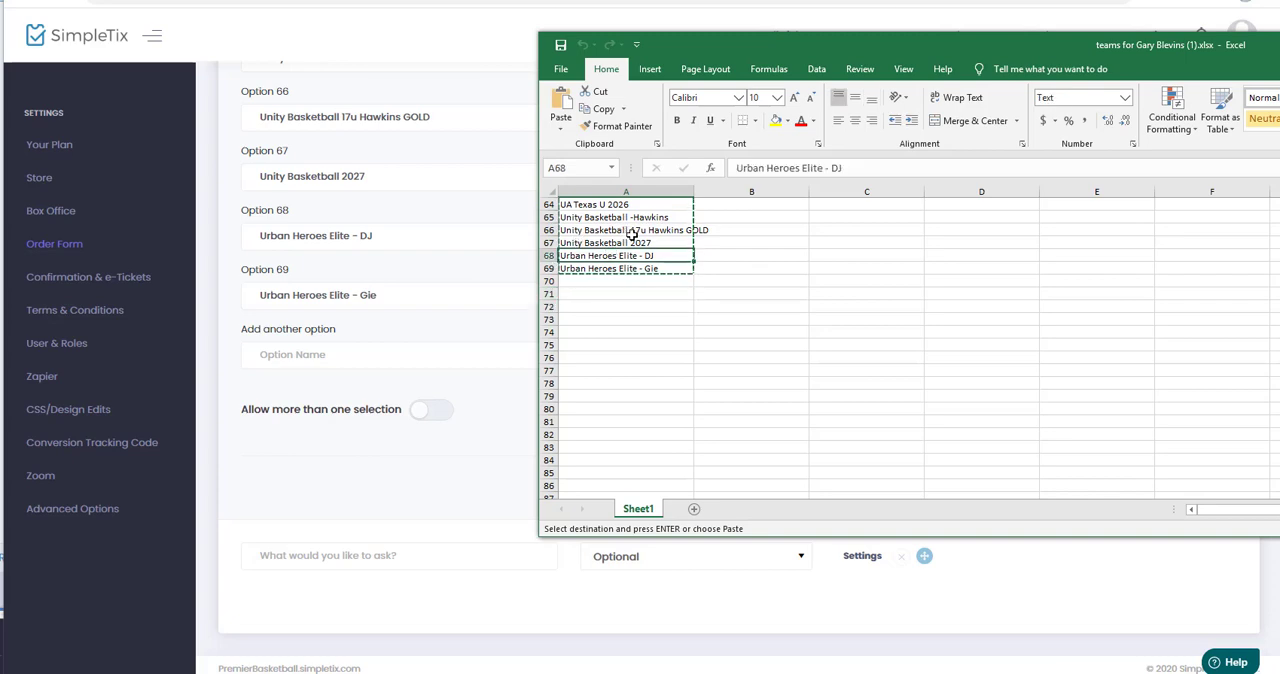
Return to SimpleTix and save the order form with the imported team options.
key(alt+Tab)
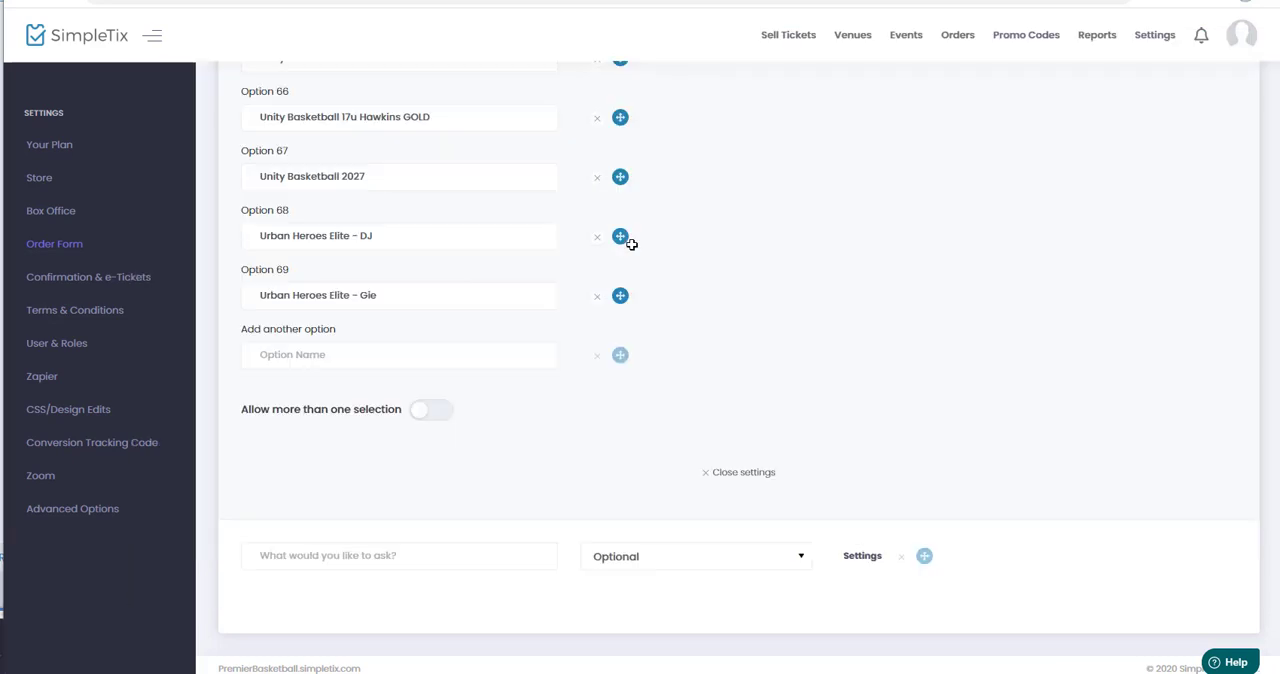
scroll(695, 276, up, 20)
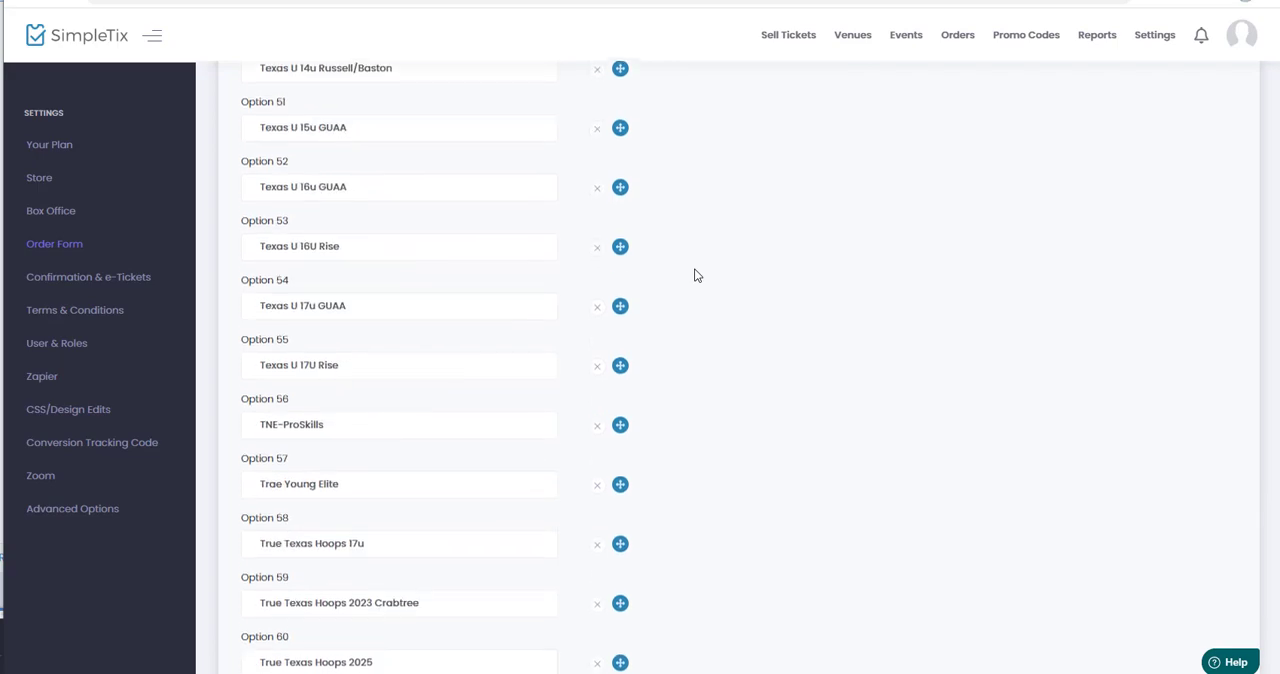
scroll(695, 276, up, 10)
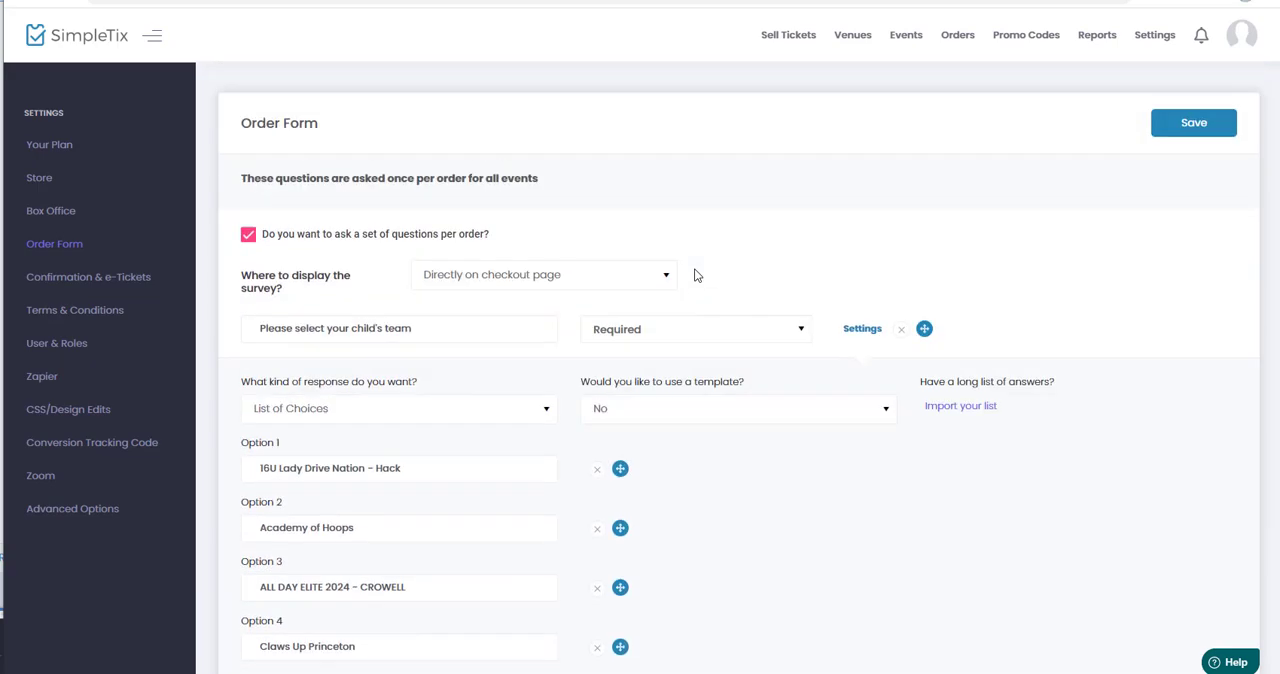
click(1178, 126)
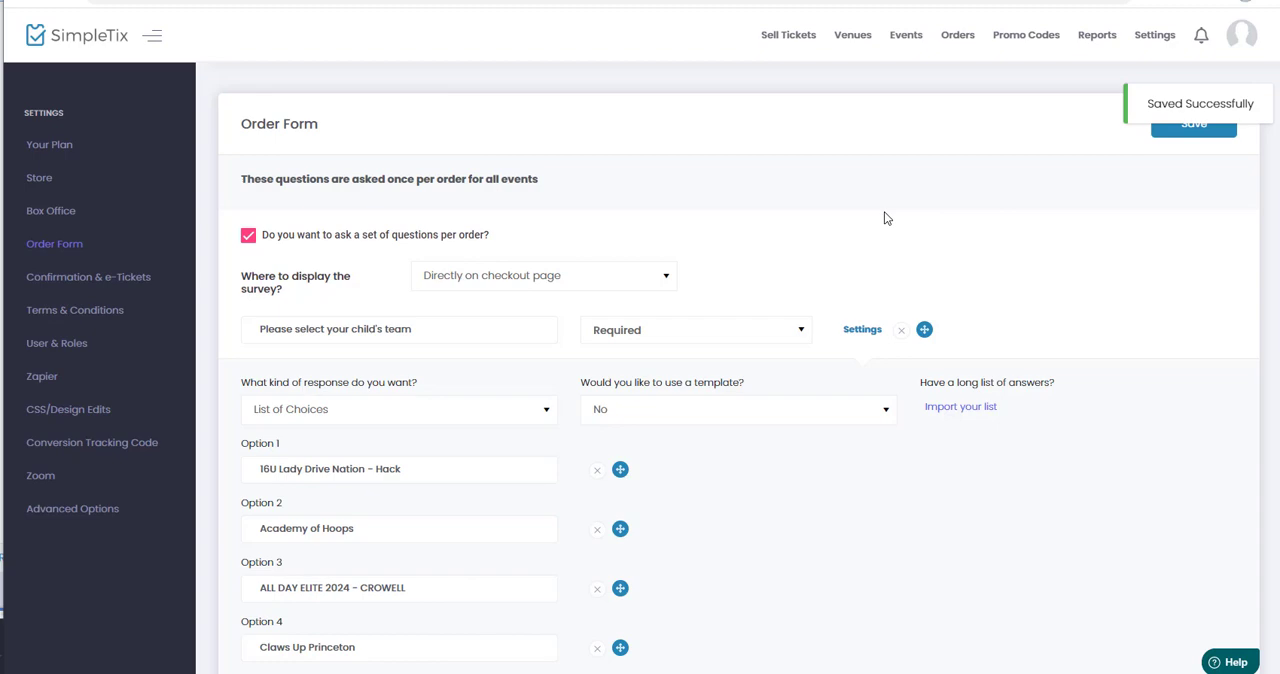
scroll(483, 430, down, 5)
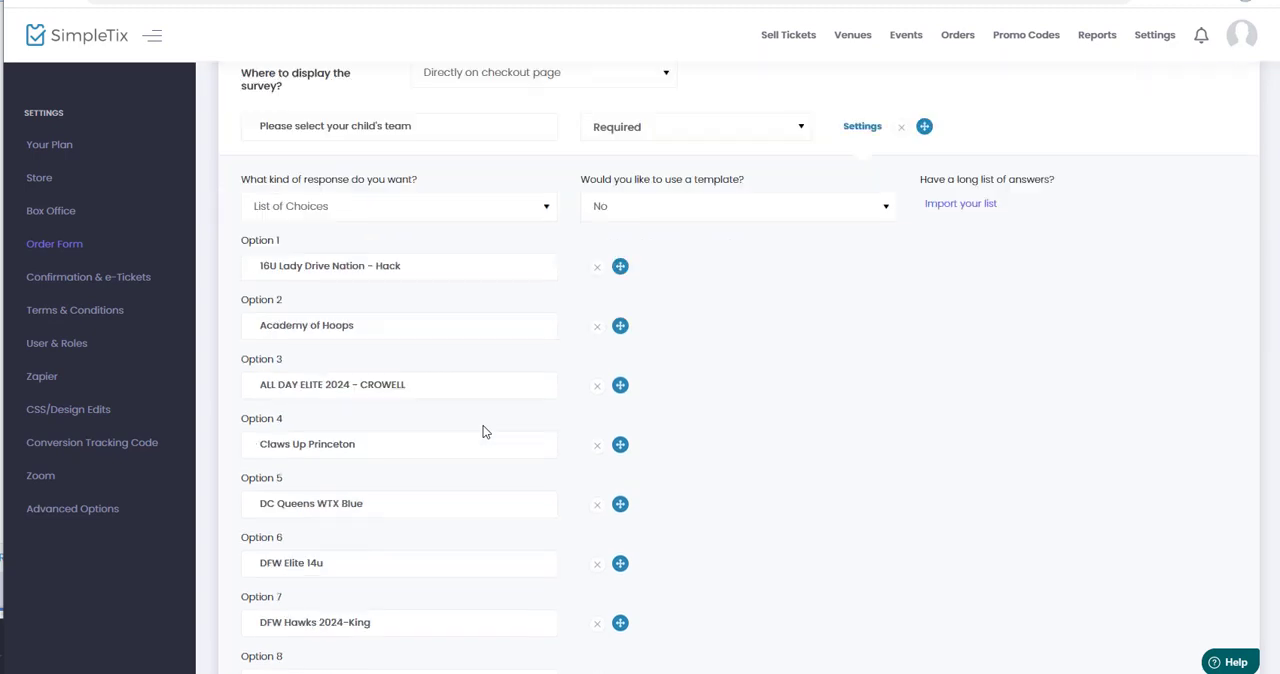